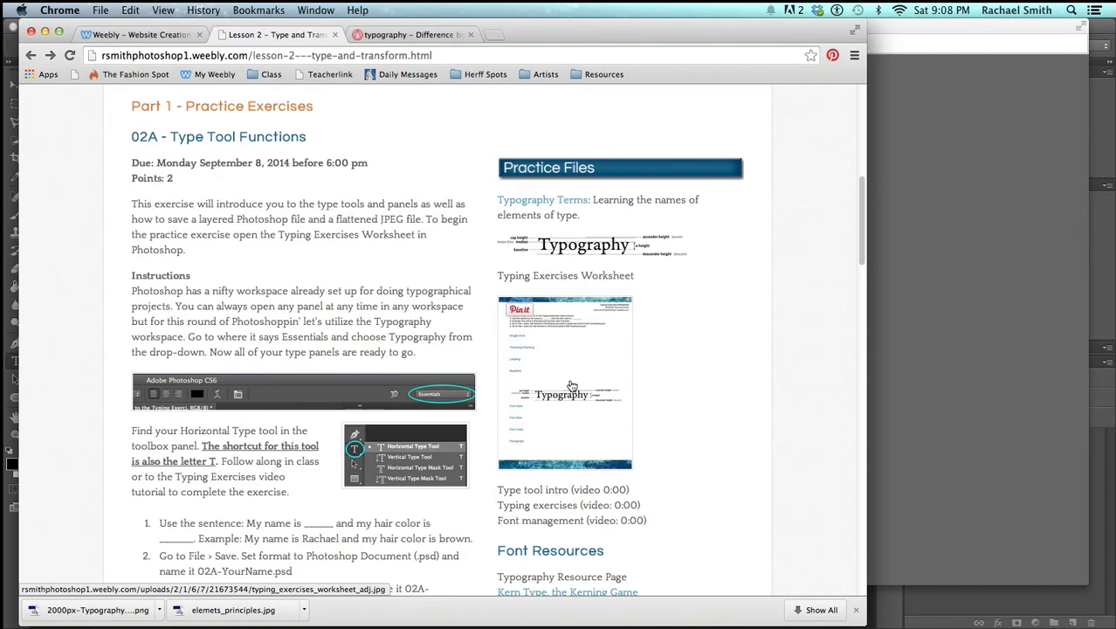
Open the Typing Exercises Worksheet image full size and drag it into Photoshop as a new document
left_click(571, 385)
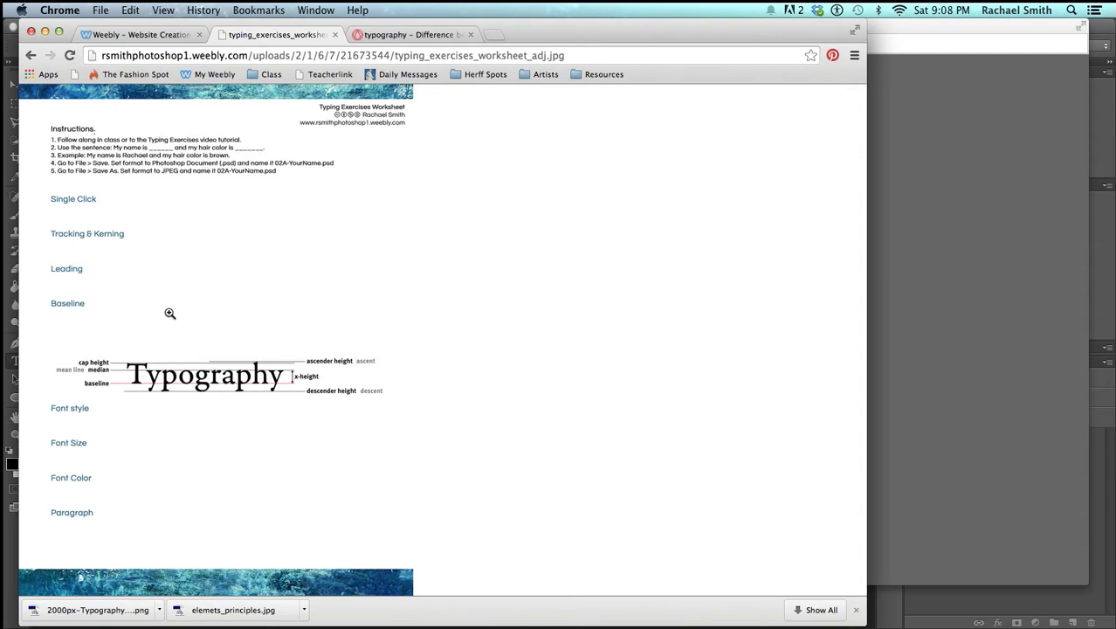
left_click_drag(170, 326, 934, 610)
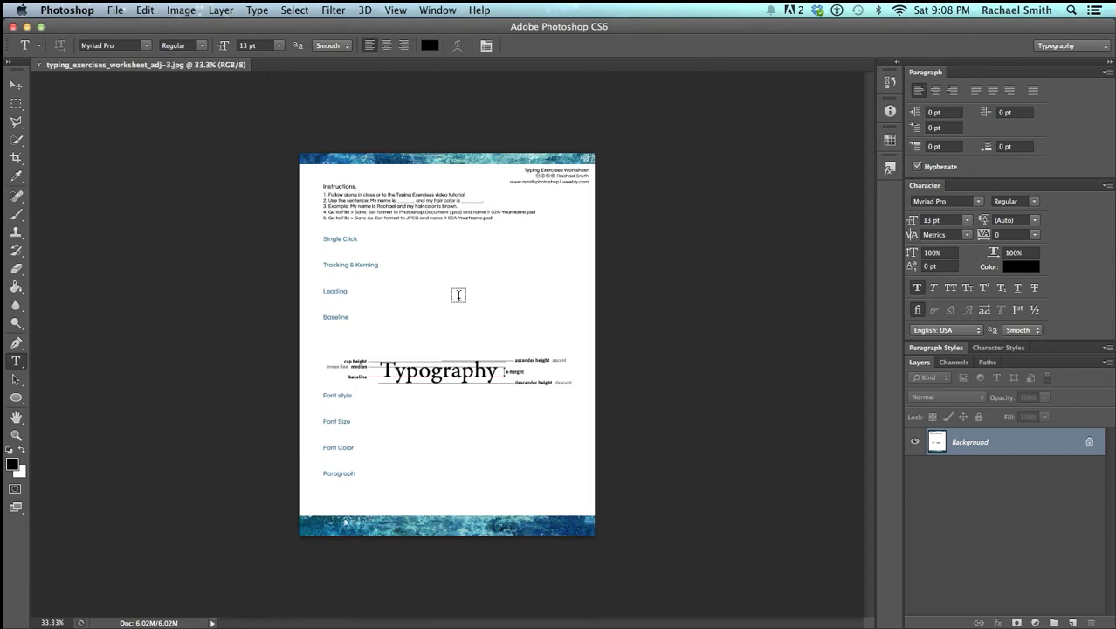
Zoom the worksheet to 66.7% and pan down to show its top instructions and headings
key("super+plus")
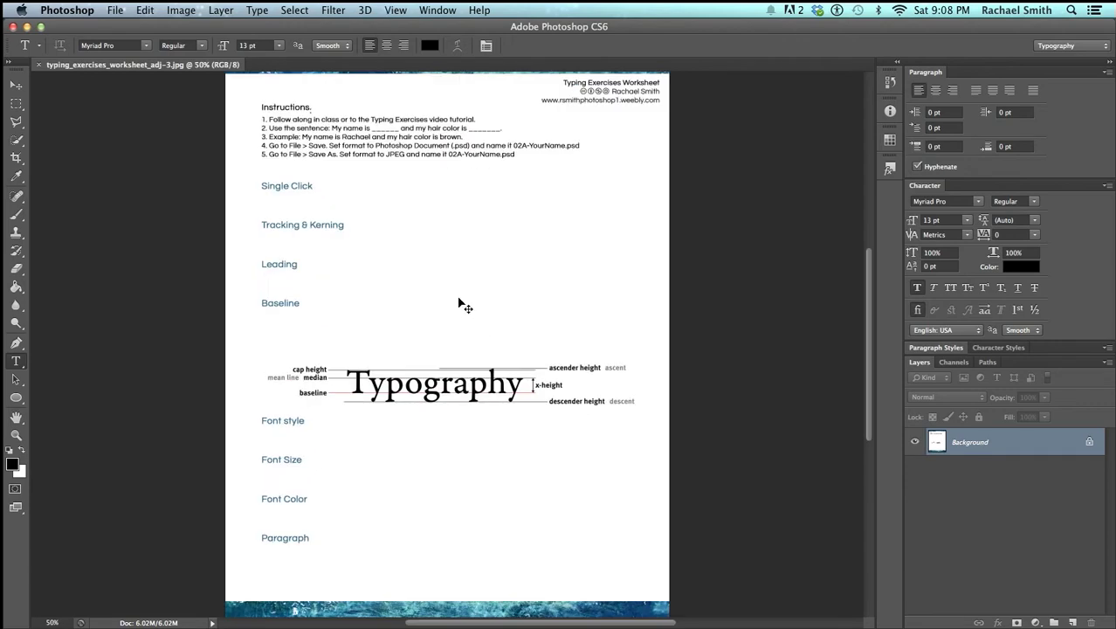
key("super+plus")
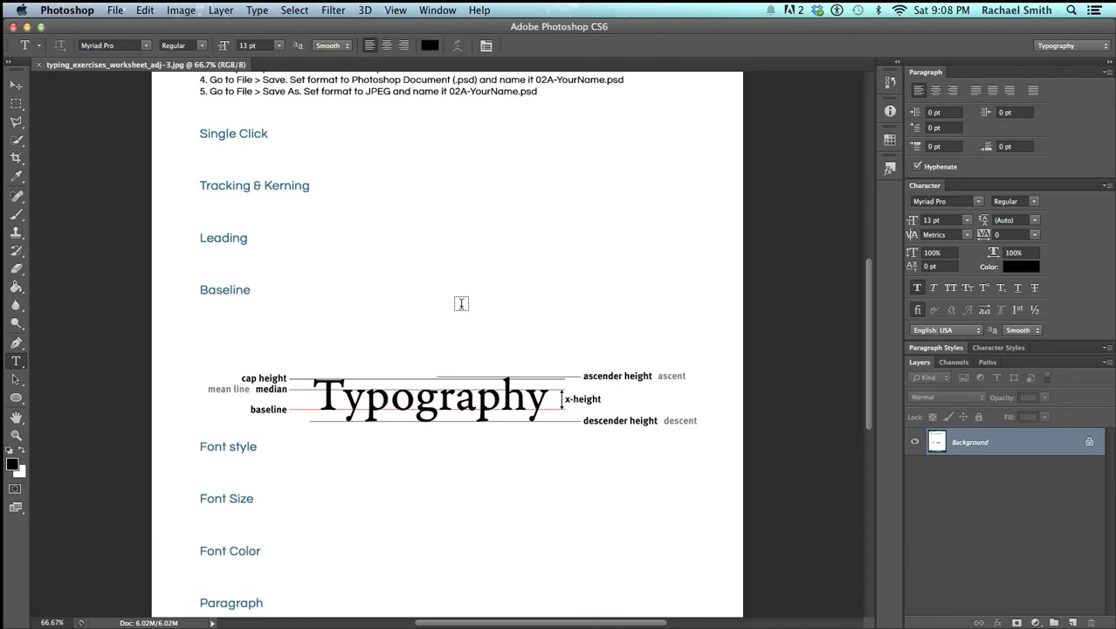
key("space")
left_click_drag(428, 232, 434, 352)
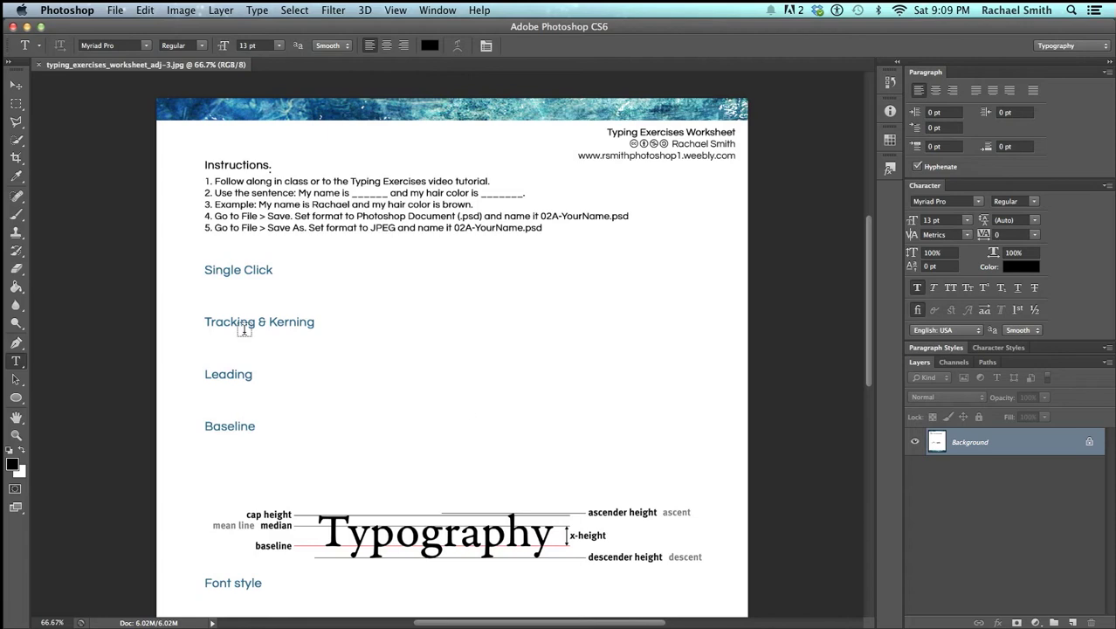
Type the sentence stating the student's name and brown hair below Single Click, deleting stray gibberish
left_click(207, 295)
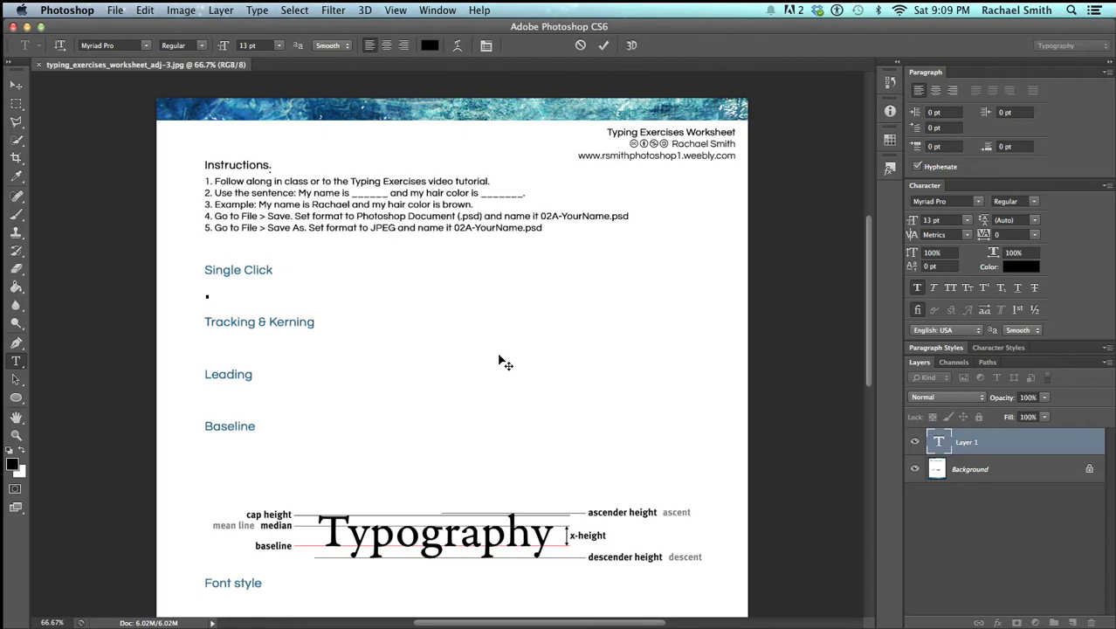
type("My name is Rachael")
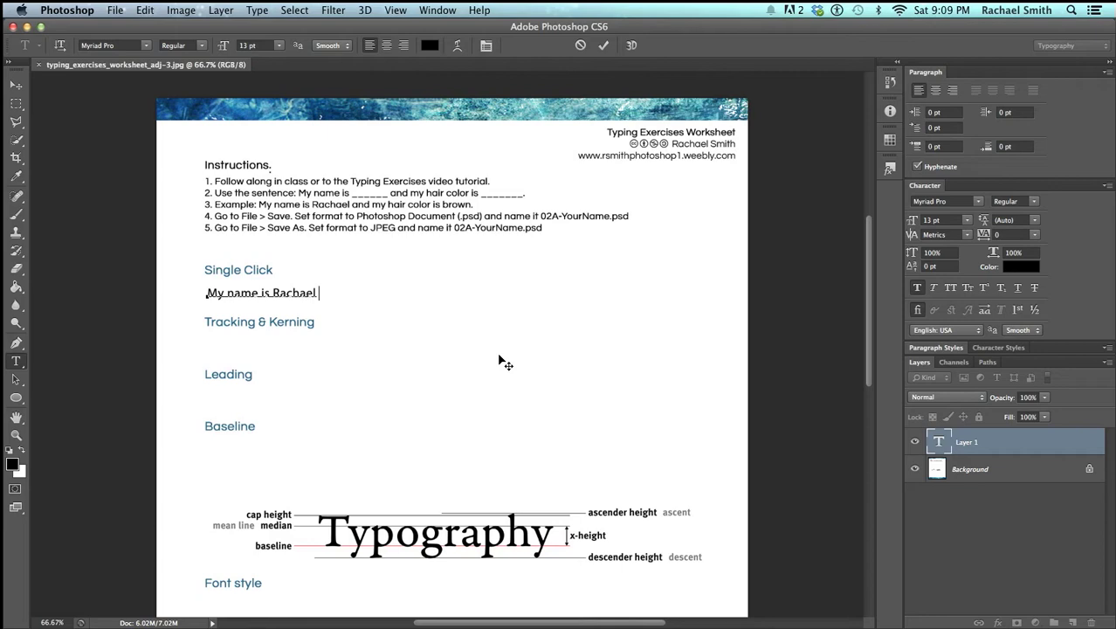
type(" and my b")
type("air is brown.")
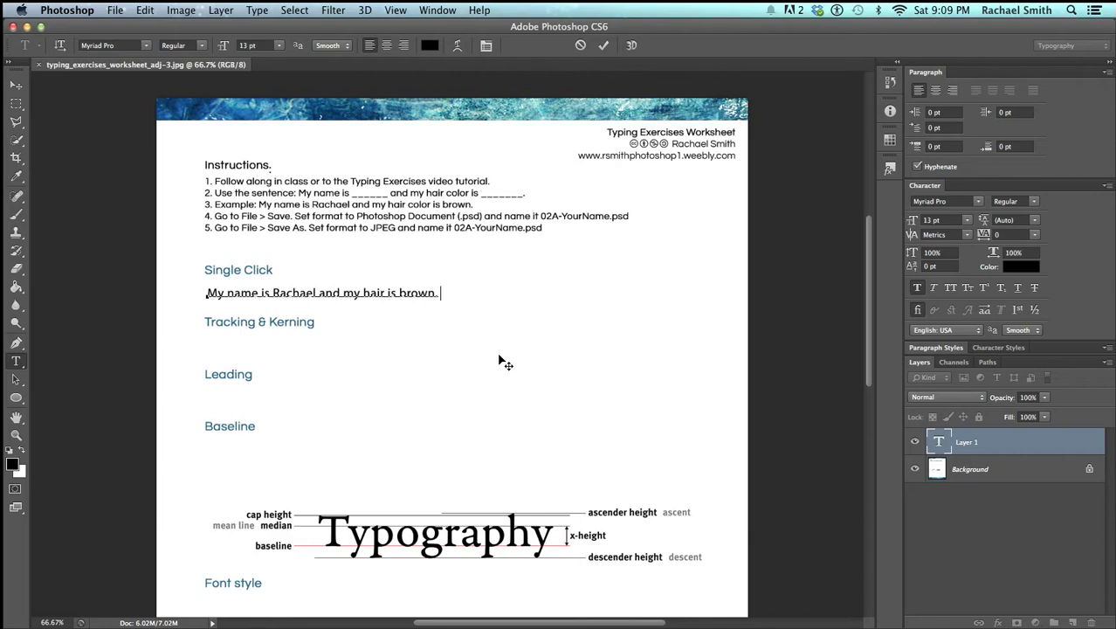
type("asdkfjbaskdfjbaskjdfbkasjbdfkljabsdfkljhasdfkjlbasdf")
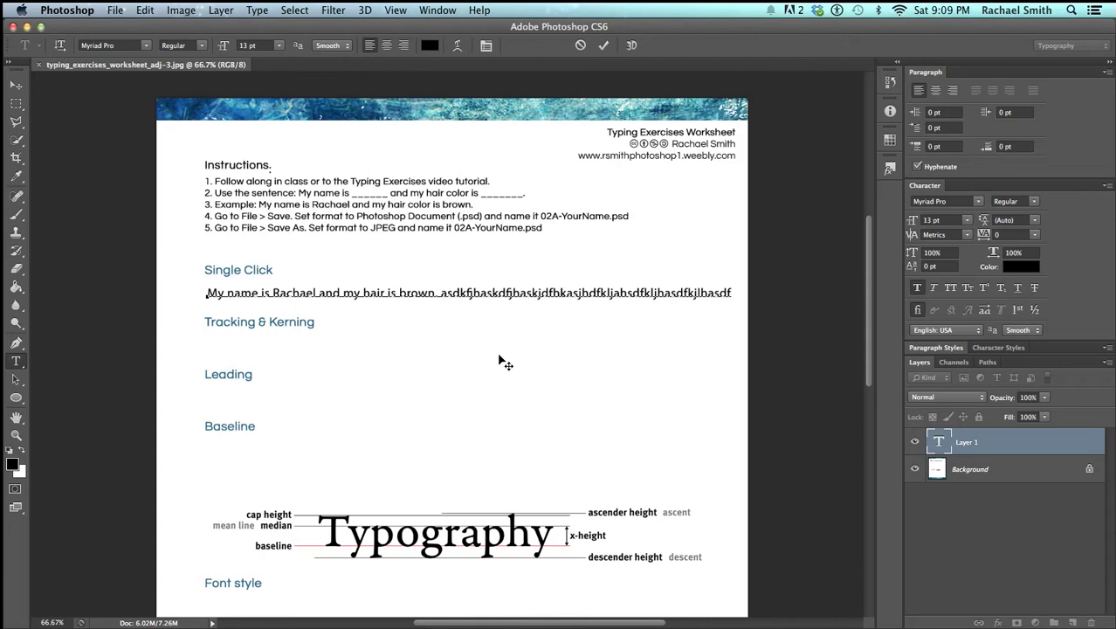
type("sadfkjbasdkfjbaskdjf")
left_click(441, 295, "shift")
key("BackSpace")
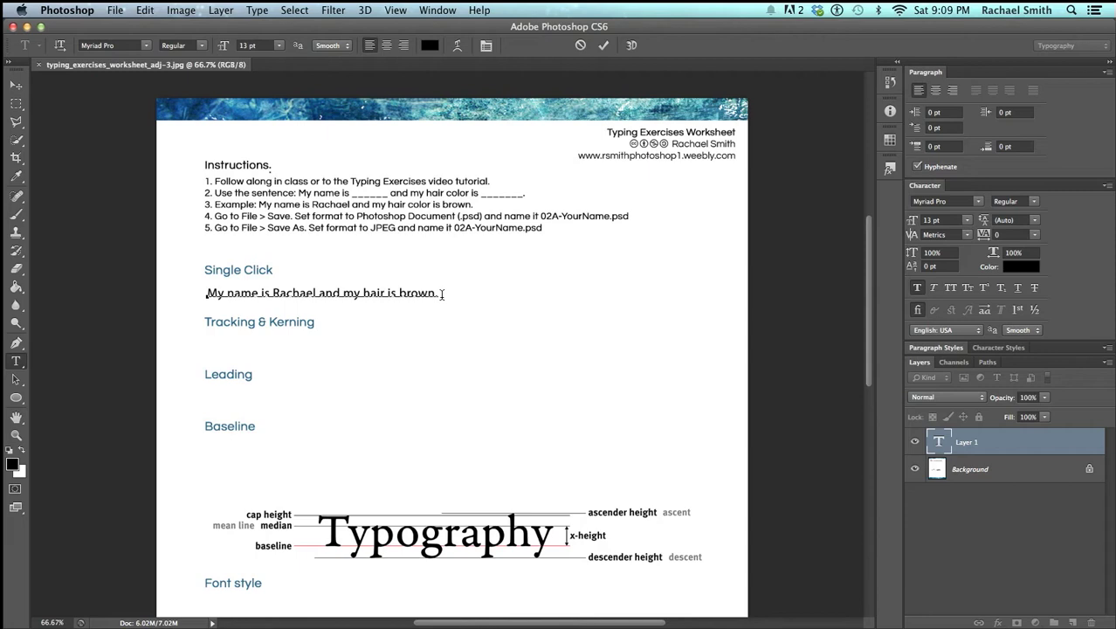
Remove the stray characters accidentally typed on a second line and after the sentence
key("Return")
type("d=alksdjfhaksdjf")
key("BackSpace")
key("BackSpace")
key("BackSpace")
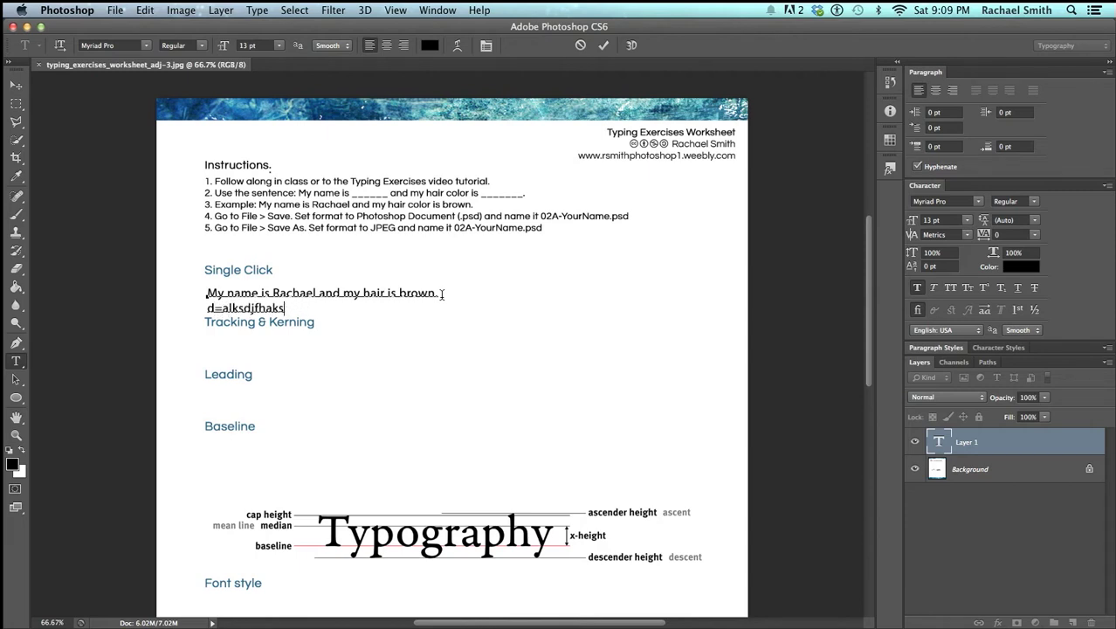
key("BackSpace")
key("BackSpace")
key("BackSpace")
key("BackSpace")
key("BackSpace")
key("BackSpace")
key("BackSpace")
key("BackSpace")
key("BackSpace")
key("BackSpace")
key("BackSpace")
key("BackSpace")
key("BackSpace")
key("BackSpace")
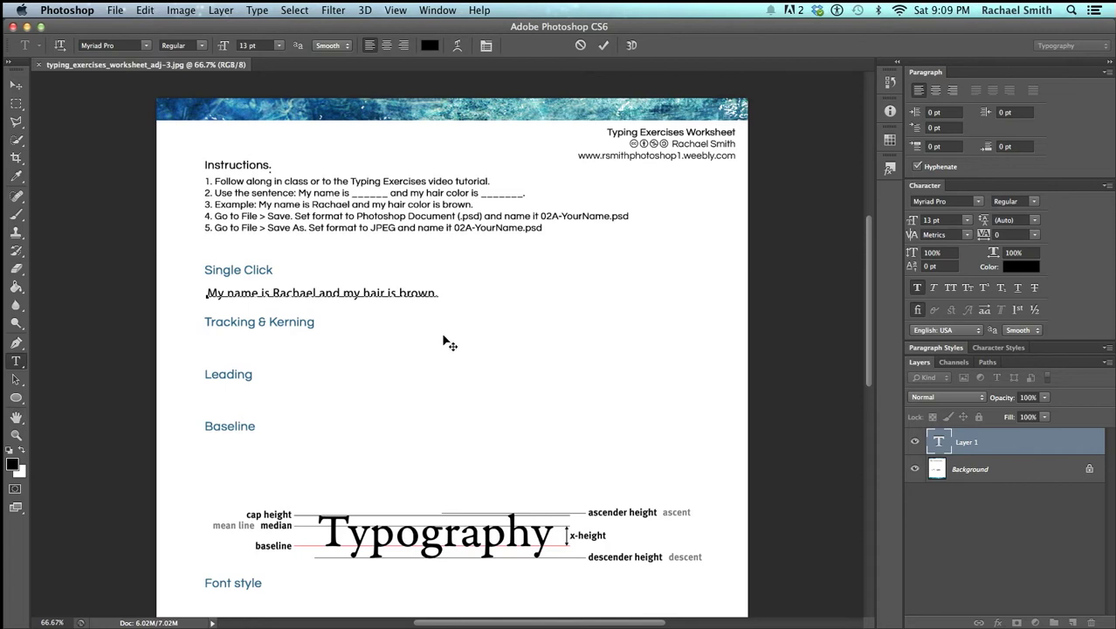
type("7")
key("BackSpace")
key("super")
Commit the sentence with the Move tool and align it directly under the Single Click heading
left_click(16, 84)
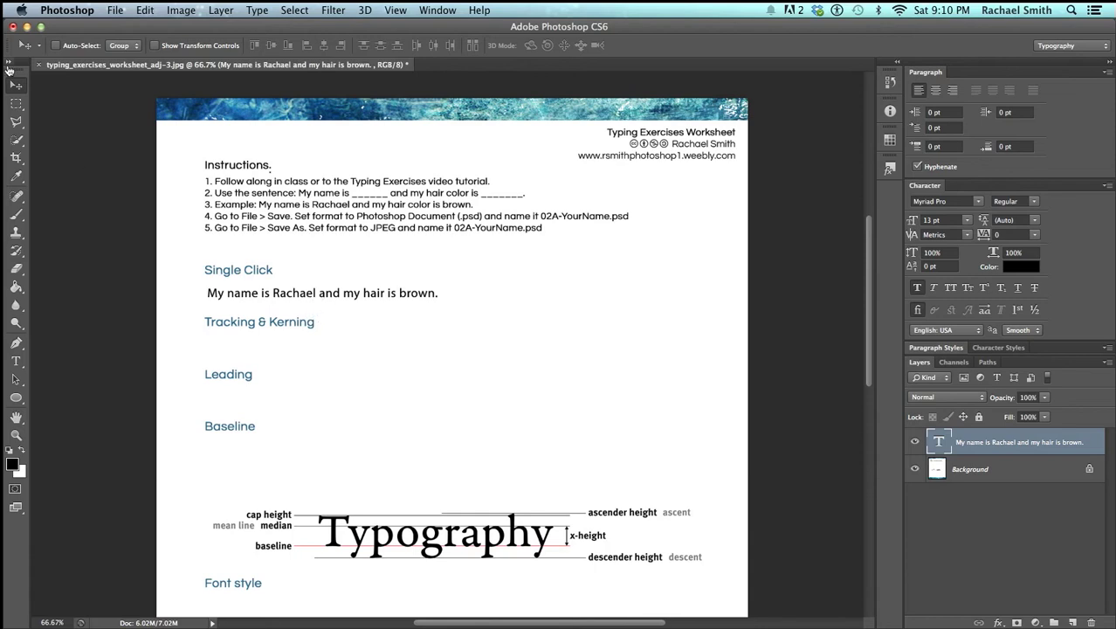
mouse_move(286, 297)
left_mouse_down()
mouse_move(296, 291)
mouse_move(361, 349)
mouse_move(417, 356)
mouse_move(367, 316)
mouse_move(290, 300)
left_mouse_up()
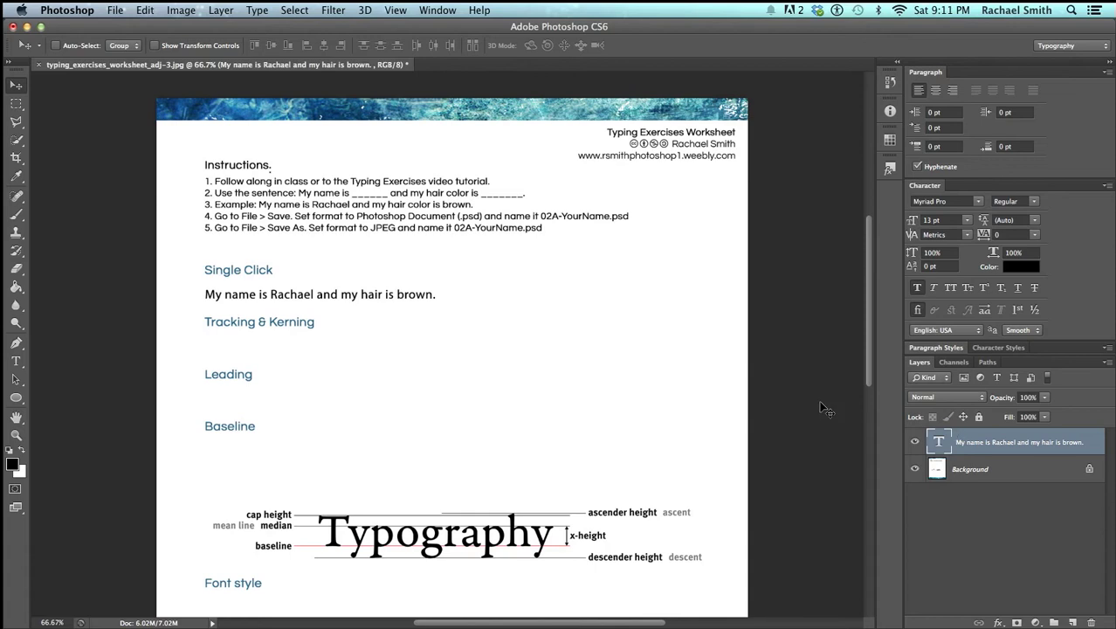
Type the student's full name below Tracking & Kerning and float the Character panel over the canvas
left_click(19, 361)
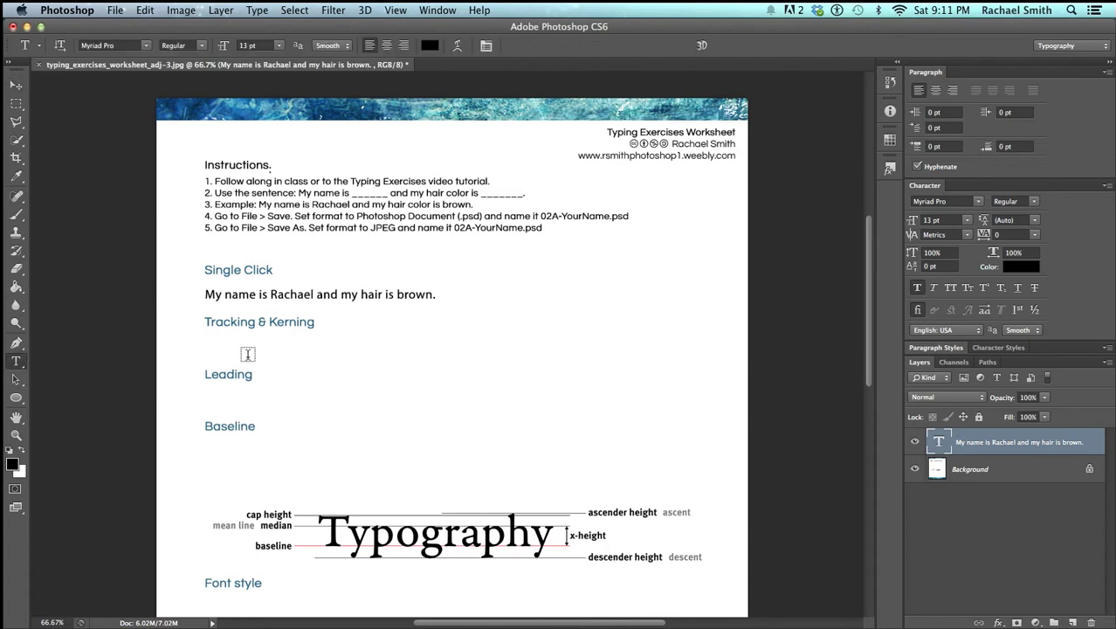
left_click(210, 350)
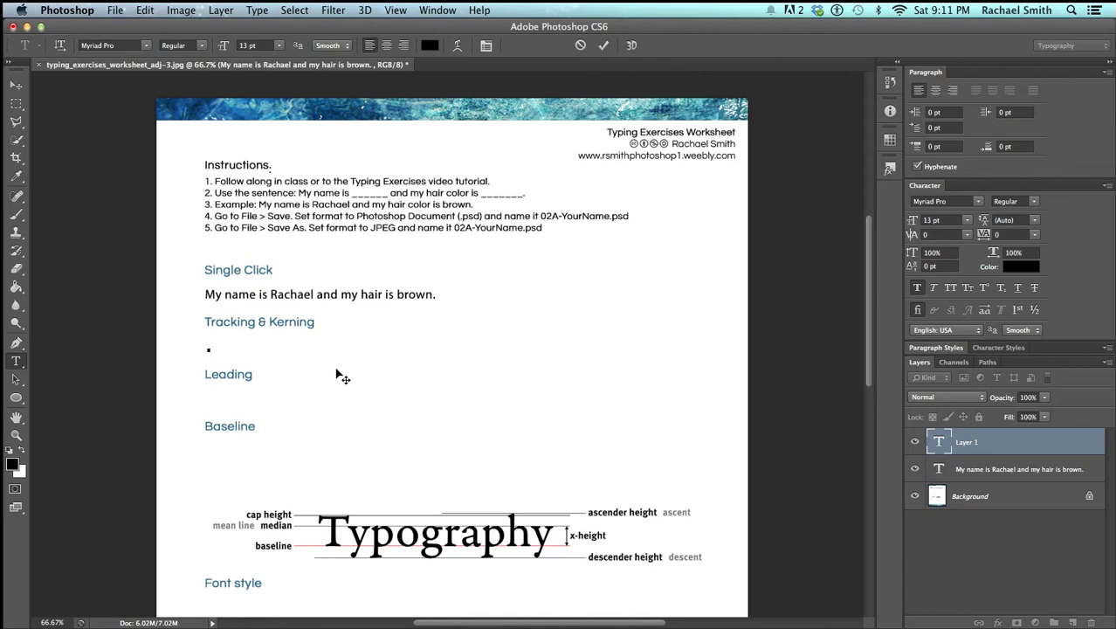
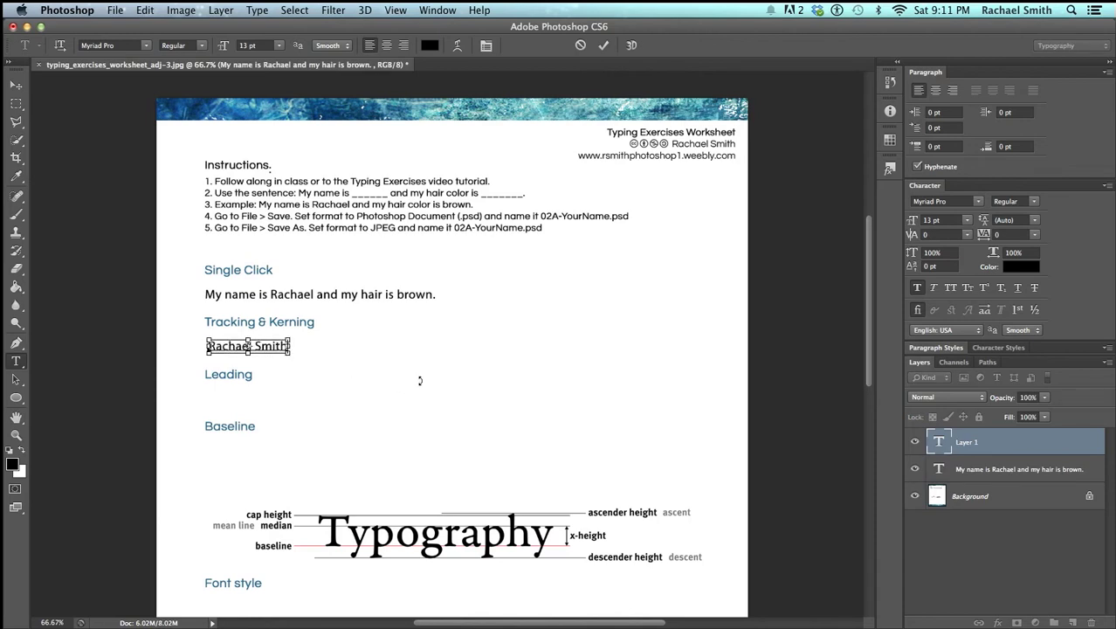
key("super+Return")
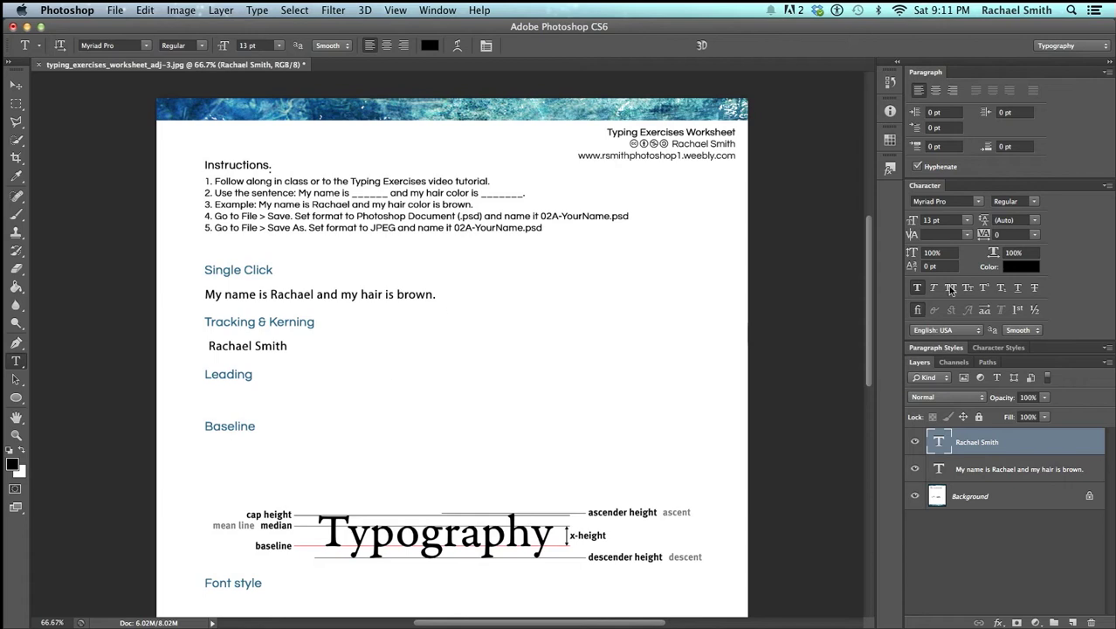
left_click_drag(925, 192, 443, 321)
left_click_drag(507, 306, 536, 297)
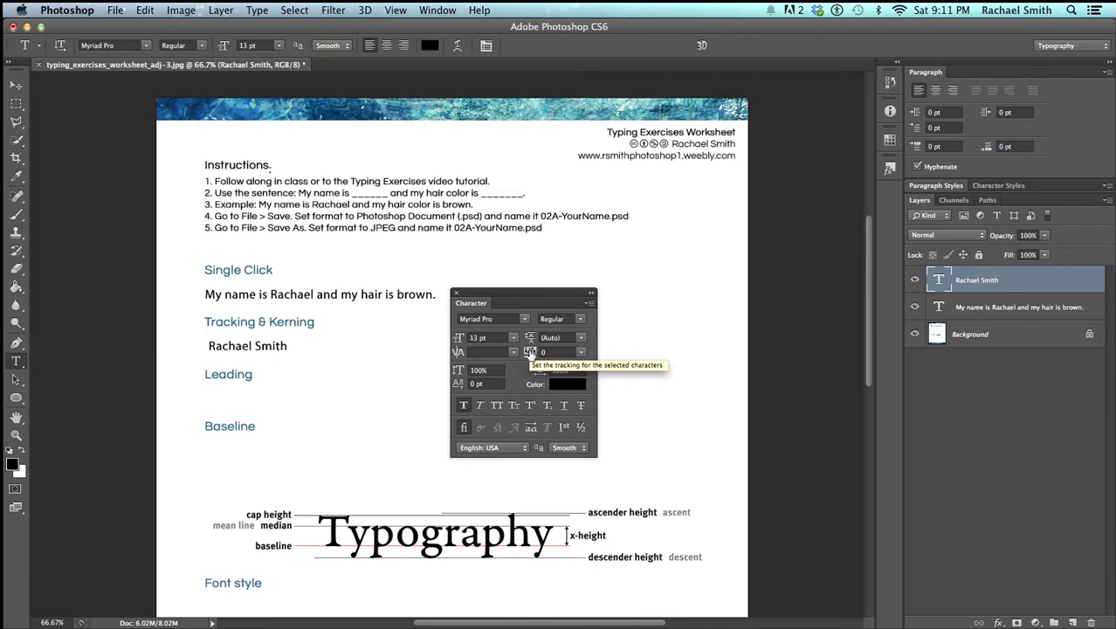
Raise the name's tracking from 5 to 100 and finally to 250
left_click(580, 351)
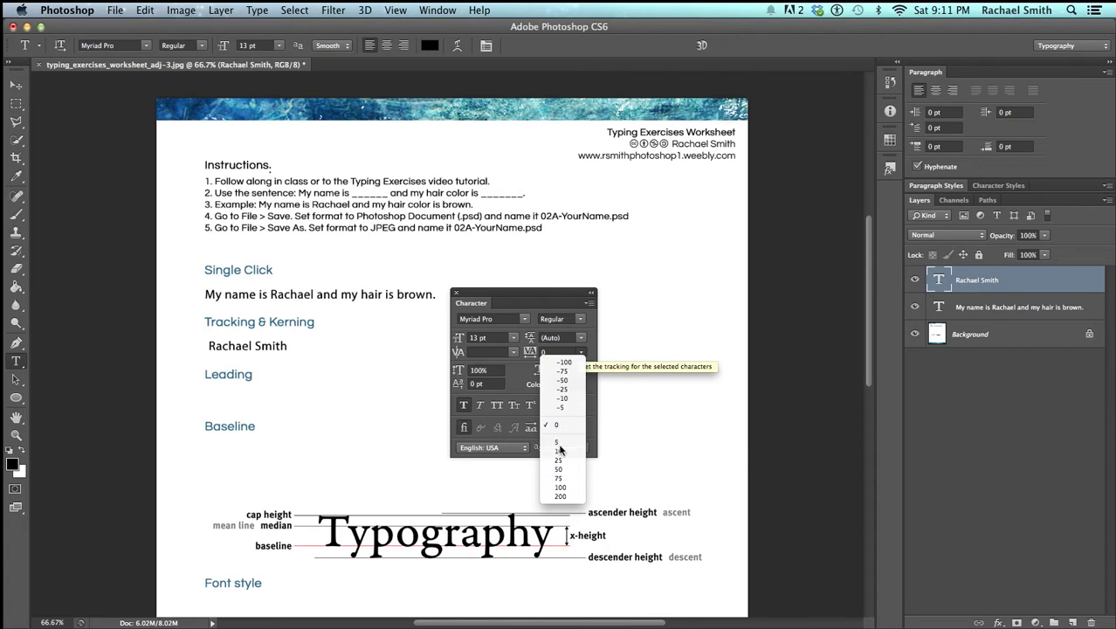
left_click(560, 446)
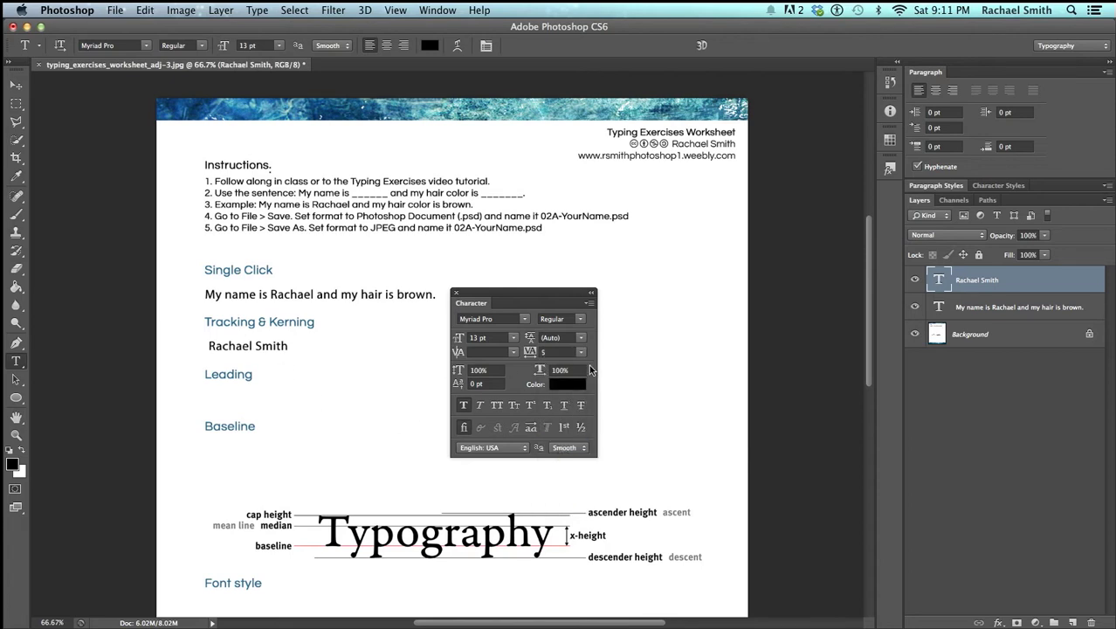
left_click(581, 352)
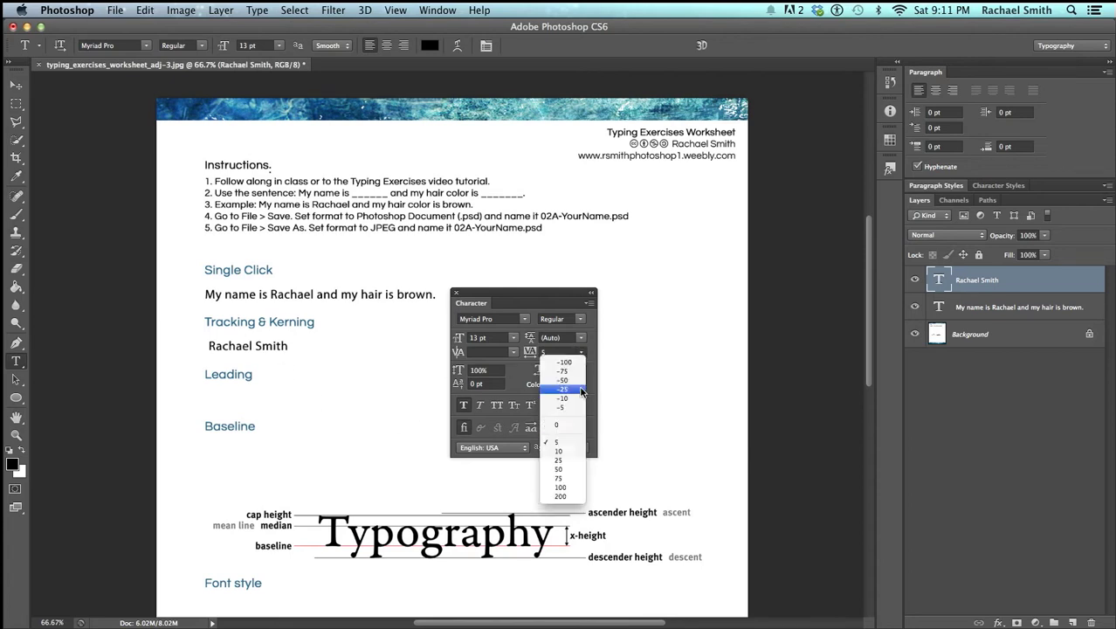
left_click(580, 488)
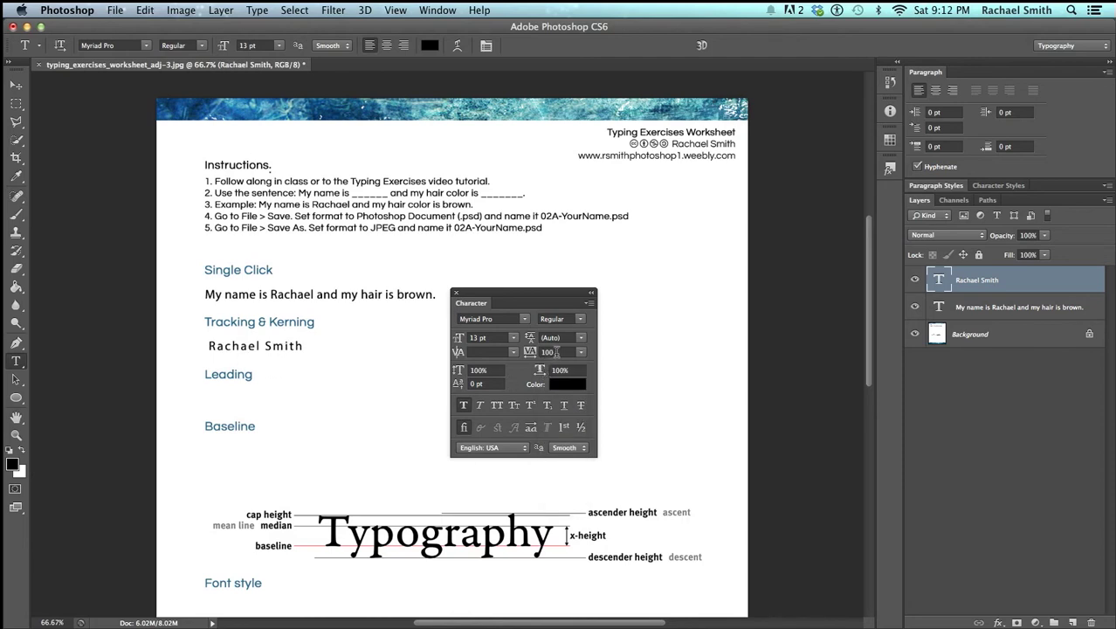
left_click(552, 351)
type("250")
key("Return")
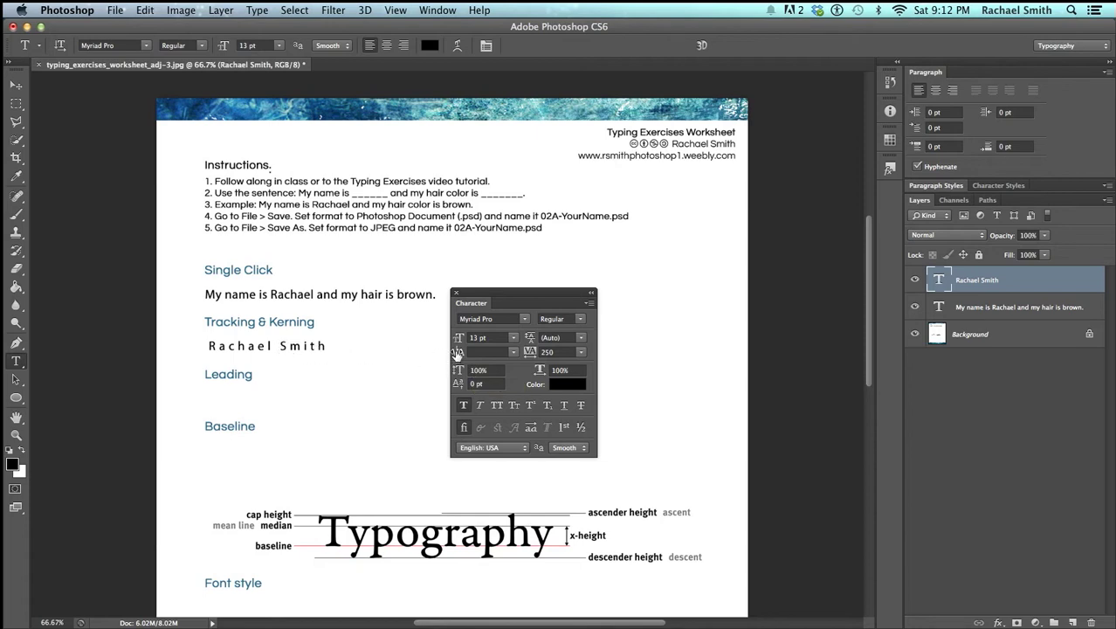
Place the caret between S and m and set its kerning, trying -50 before settling on 0
left_click(513, 352)
left_click(512, 352)
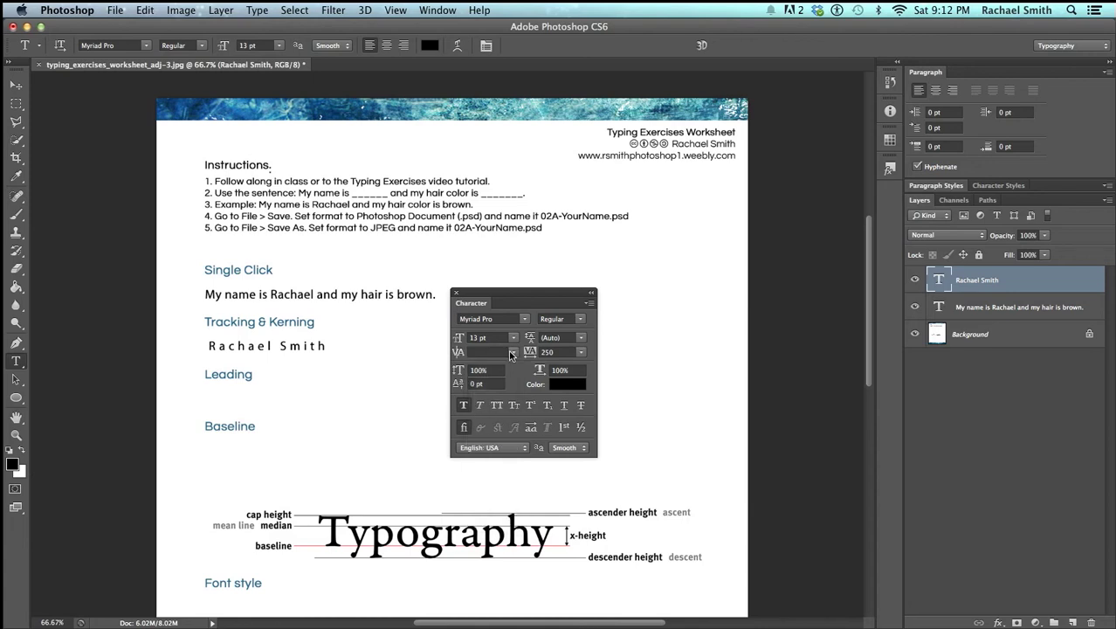
left_click(290, 345)
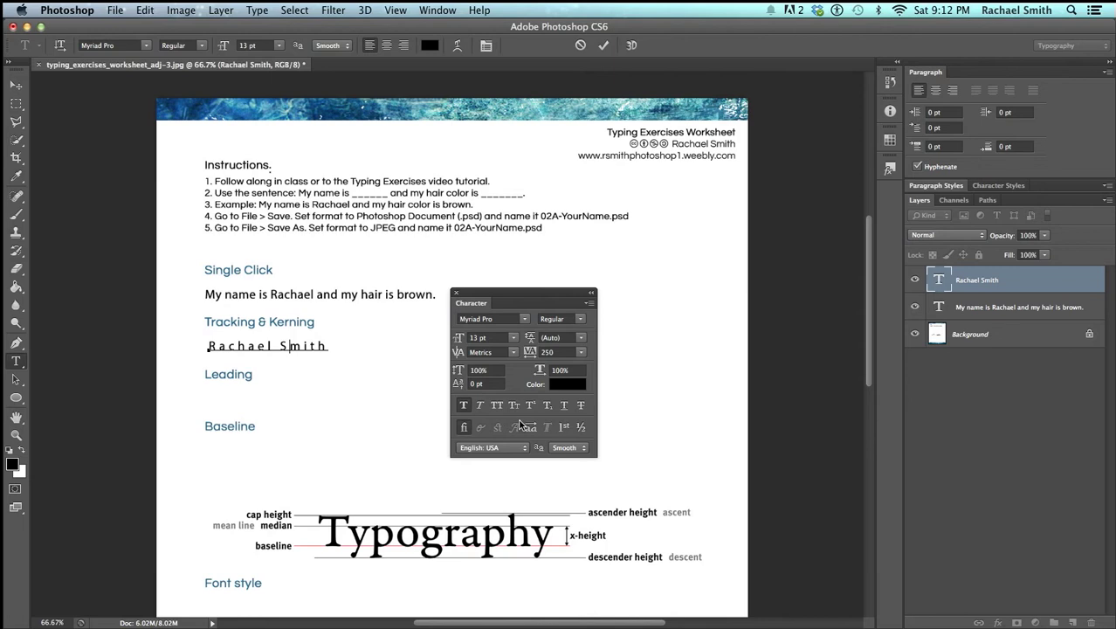
left_click(514, 353)
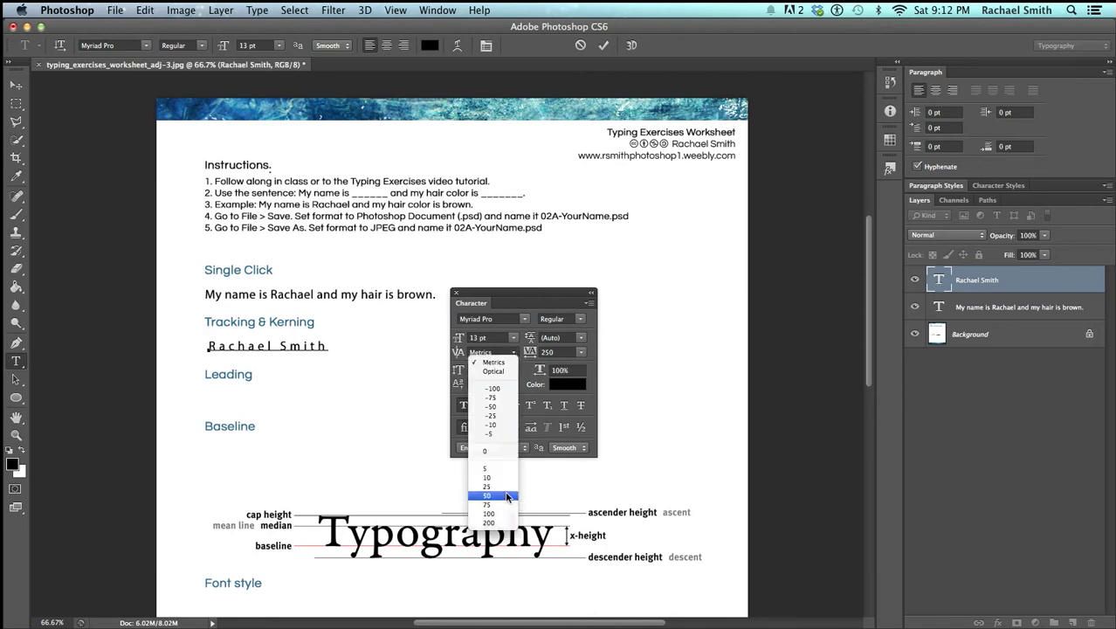
left_click(510, 406)
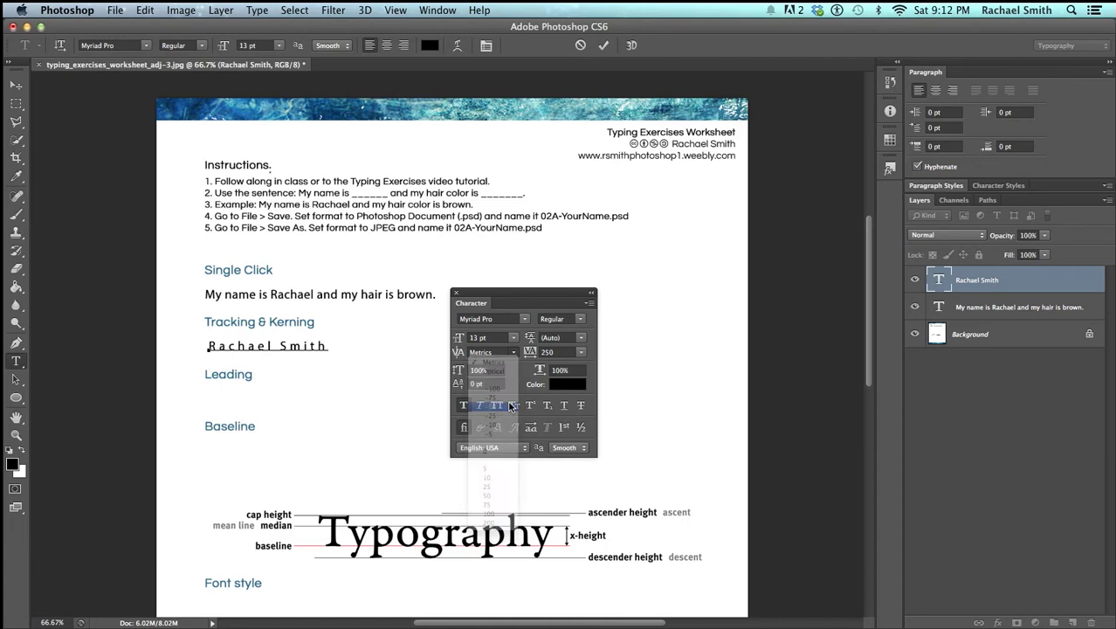
left_click(513, 353)
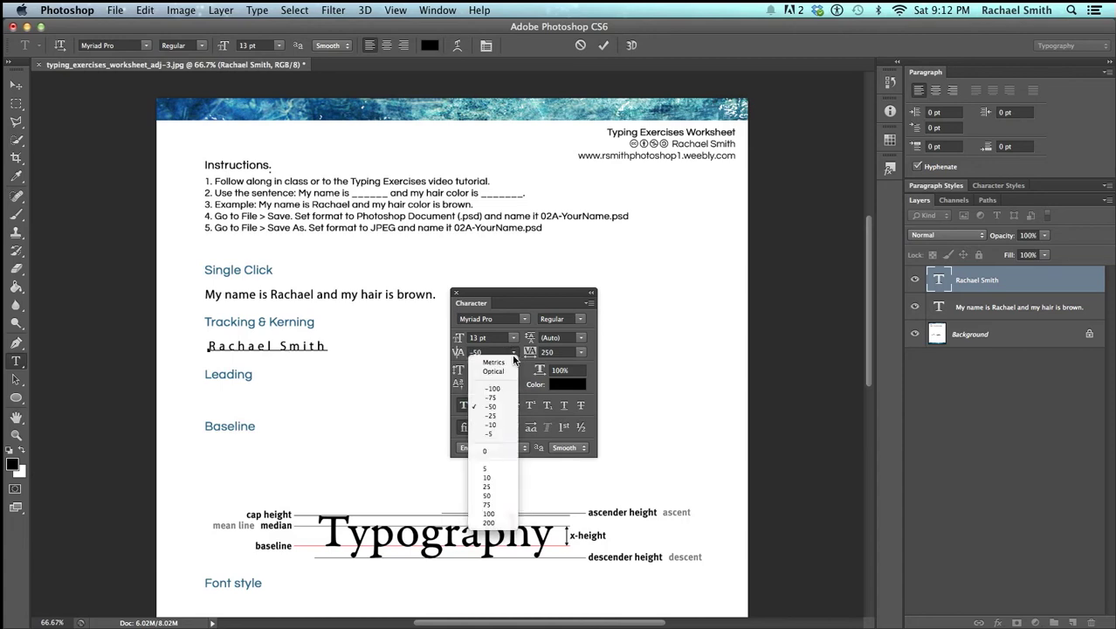
left_click(506, 451)
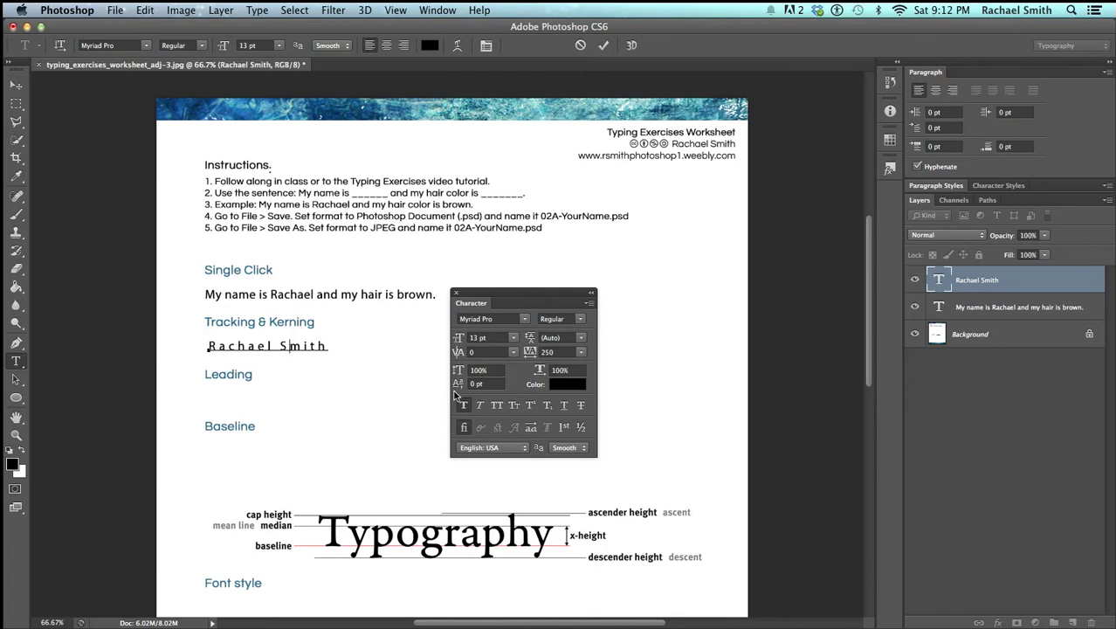
Fine-tune the S–m kerning with Option+arrow keys and commit the name edit
key("alt+Left")
key("alt+Left")
key("alt+Left")
key("alt+Left")
key("alt+Left")
key("alt+Left")
key("alt+Left")
key("alt+Left")
key("alt+Right")
key("alt+Right")
key("alt+Right")
key("alt+Right")
key("alt+Right")
key("super+Return")
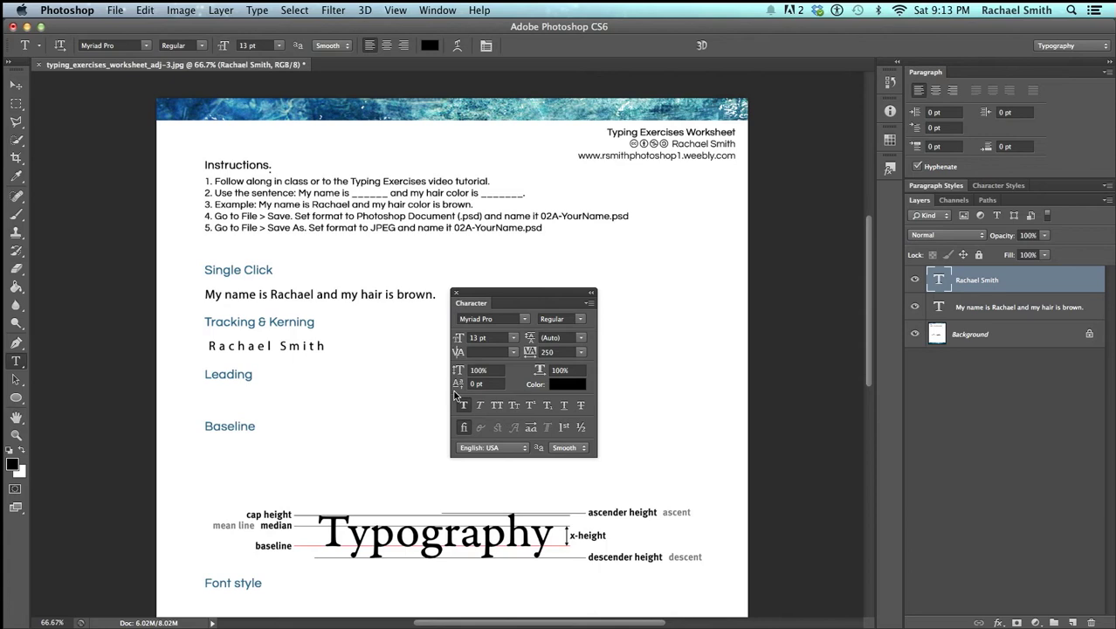
Type AV under the Leading heading and set its tracking to 0
left_click(321, 399)
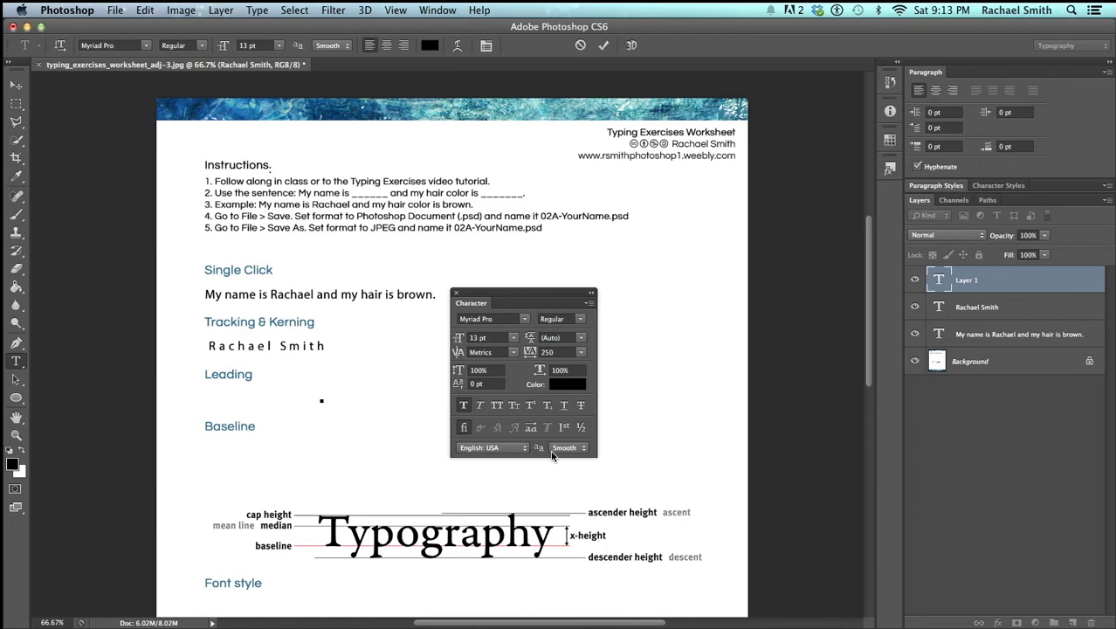
type("AV")
key("super+a")
key("super+Return")
key("z")
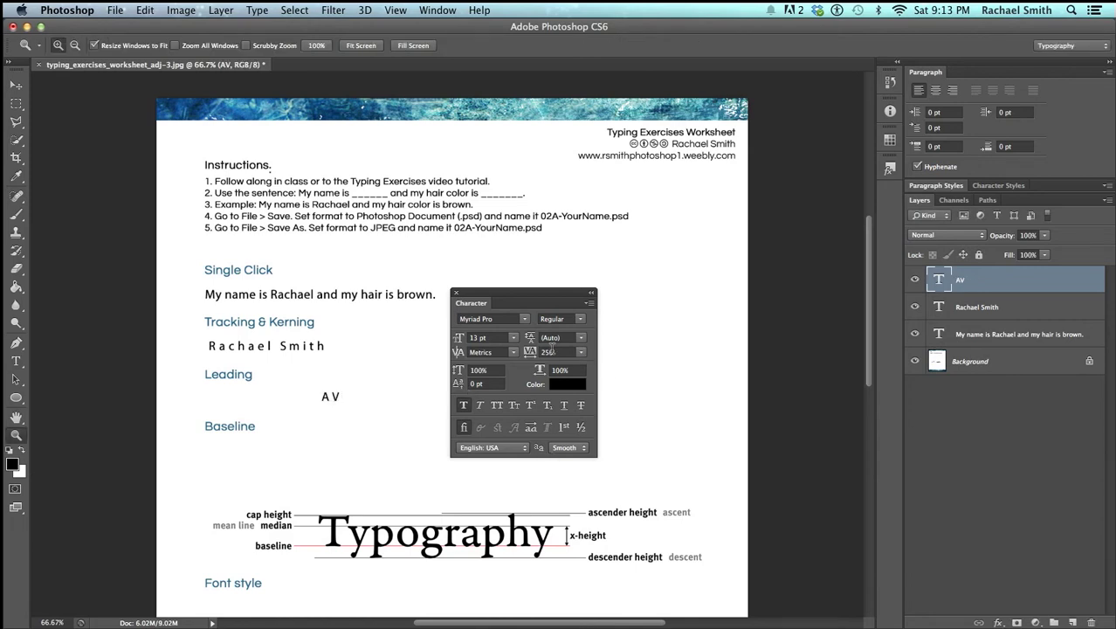
left_click(576, 352)
left_click(574, 427)
Zoom in closely on AV, try a vertical guide across it, then remove it and zoom to 300%
left_click(373, 421)
left_click(374, 422)
left_click(311, 324, "alt")
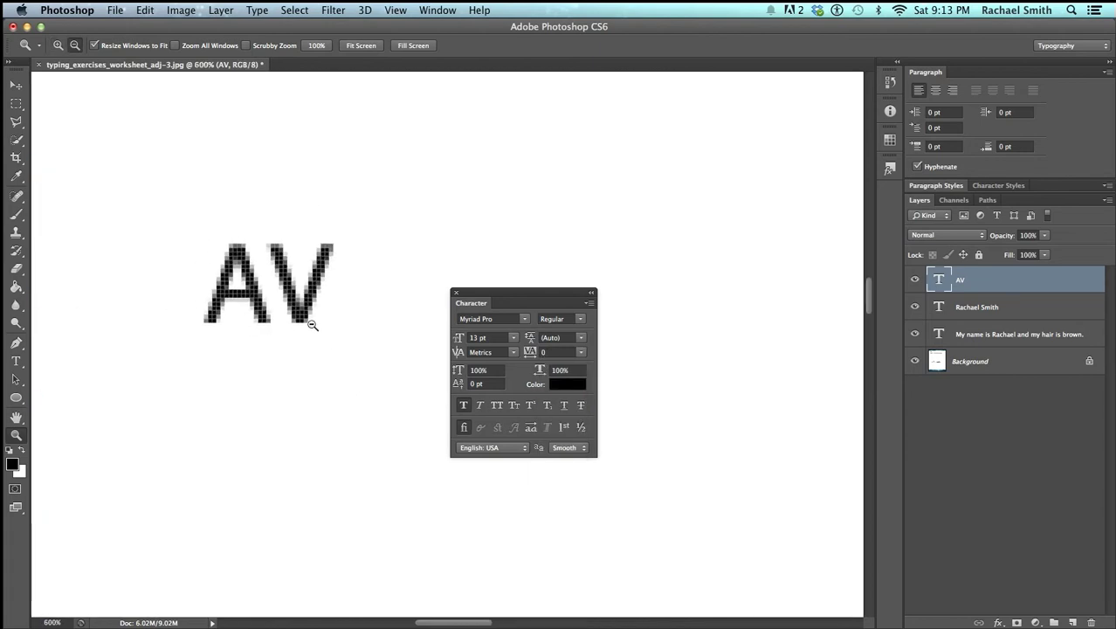
left_click(312, 324, "alt")
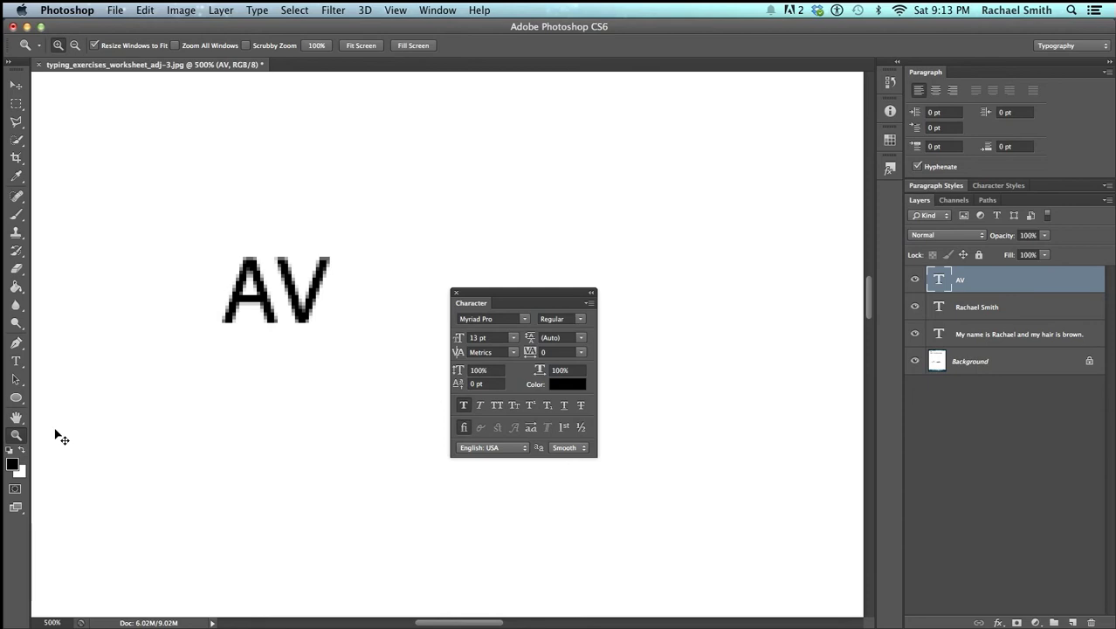
key("super+r")
left_click_drag(38, 432, 288, 450)
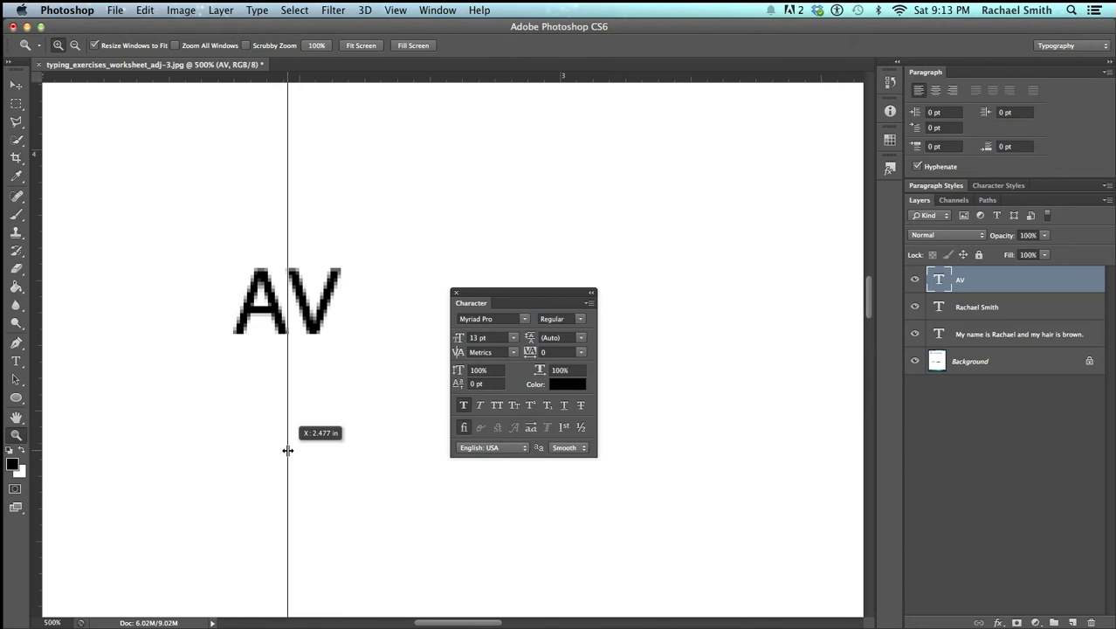
left_click_drag(288, 450, 27, 413)
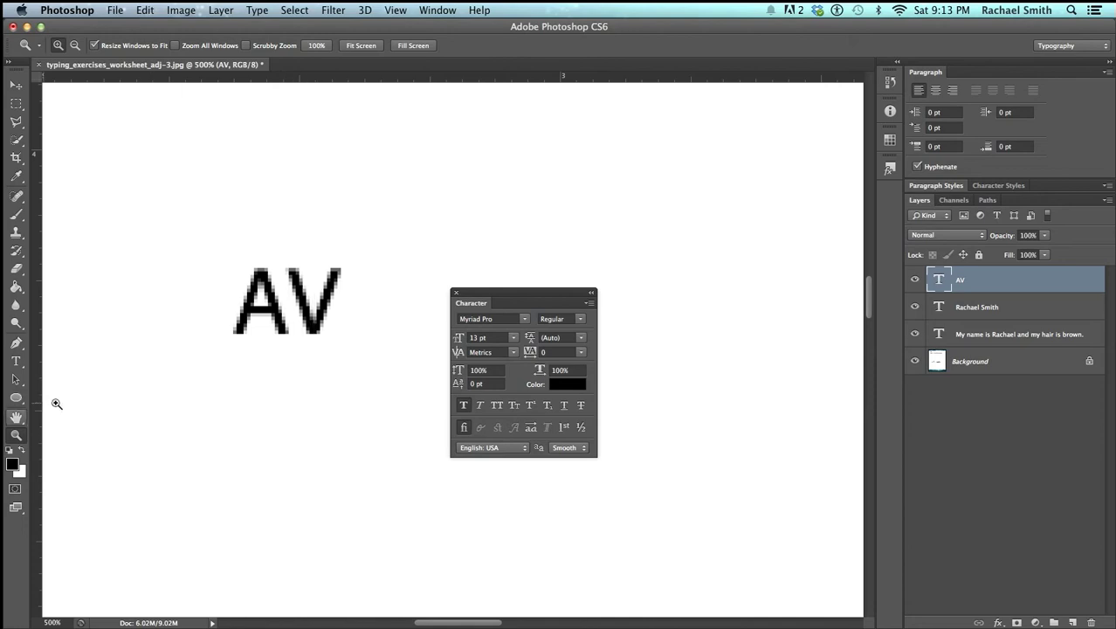
left_click(322, 334, "alt")
left_click(318, 330, "alt")
Replace the AV text with the word HAVE
key("t")
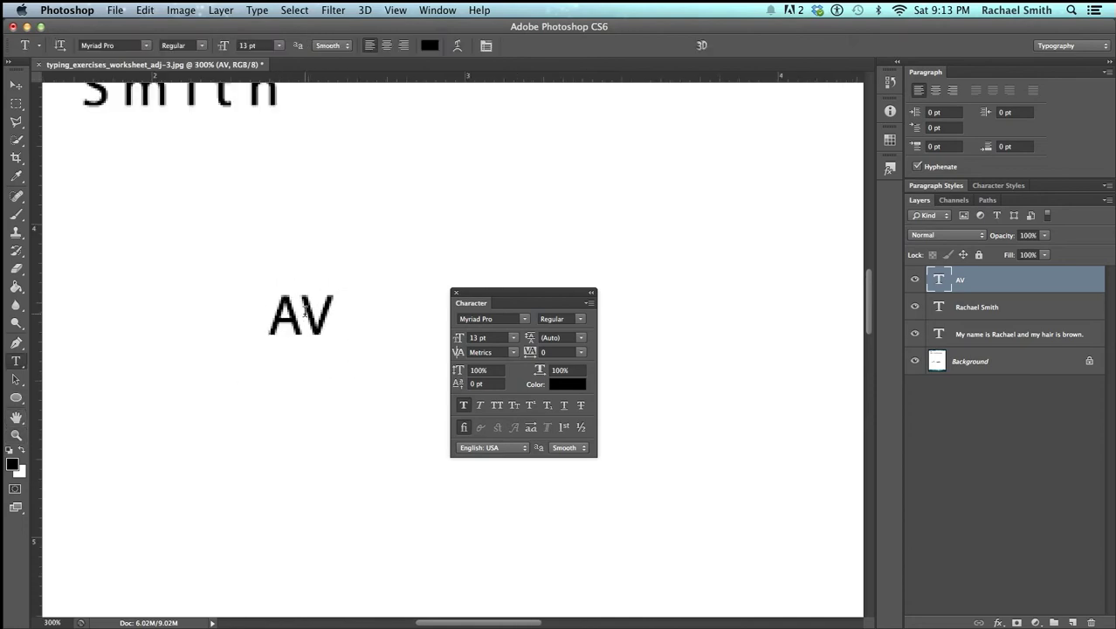
left_click(344, 320)
key("super+a")
type("HAVE")
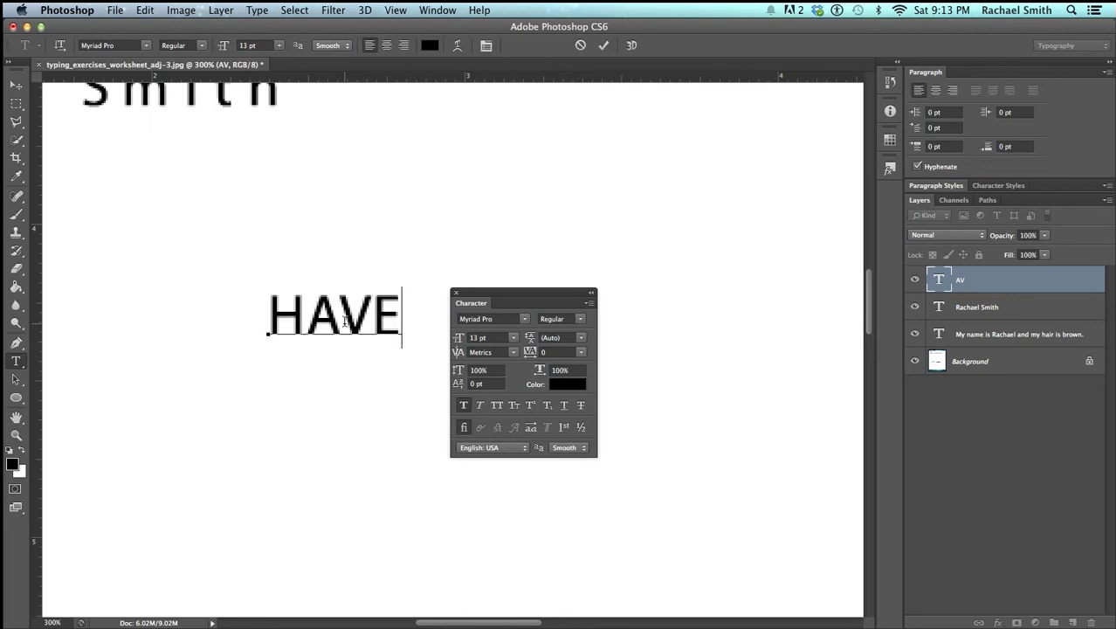
key("ctrl+Return")
Tighten the kerning between the letters of HAVE with Option+arrow keys and commit
left_click(345, 321)
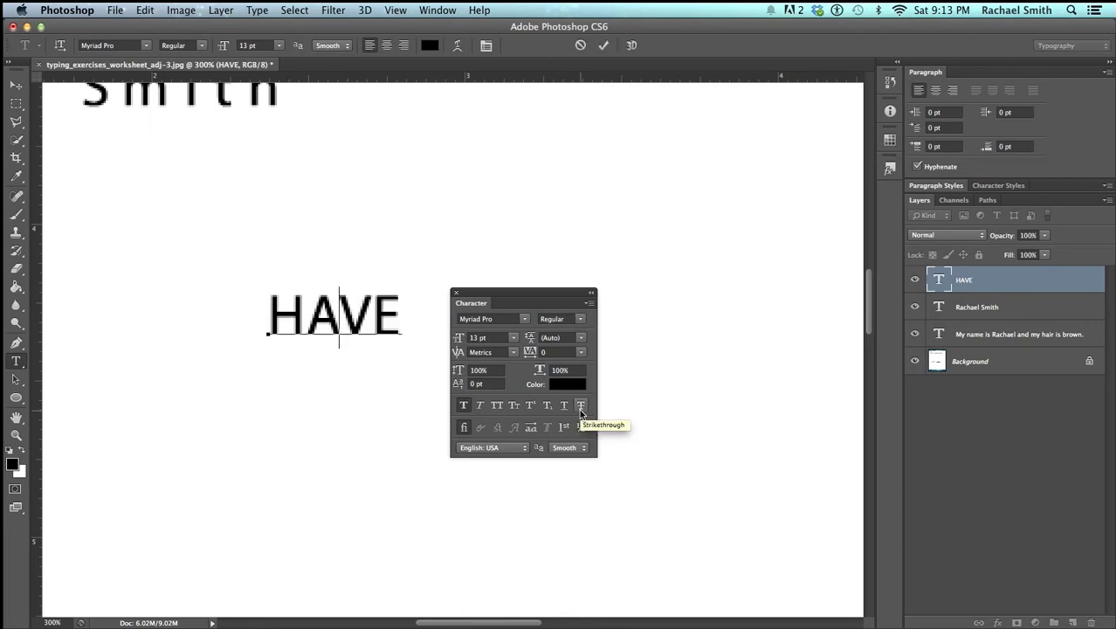
key("alt+Left")
key("alt+Left")
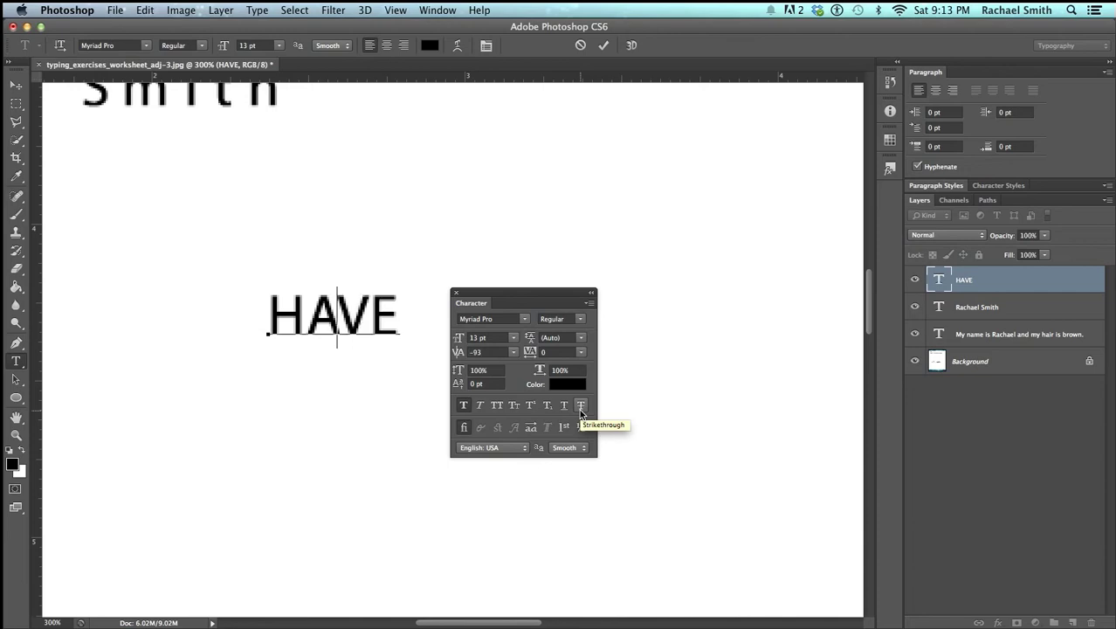
key("alt+Left")
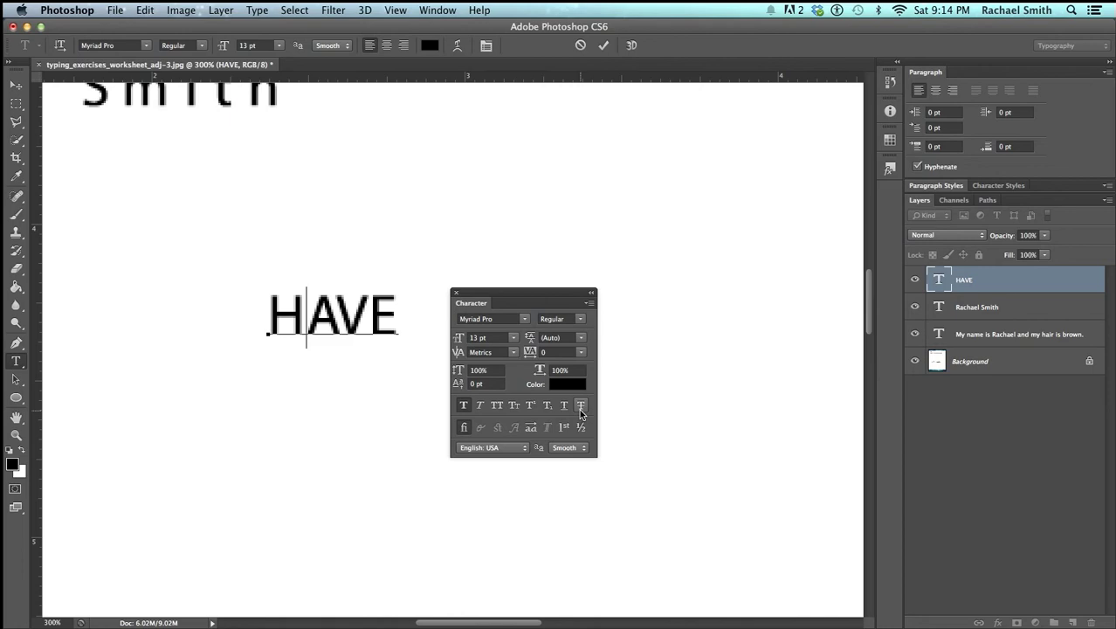
key("alt+Left")
key("Right")
key("Right")
key("Left")
key("Left")
key("Right")
key("Left")
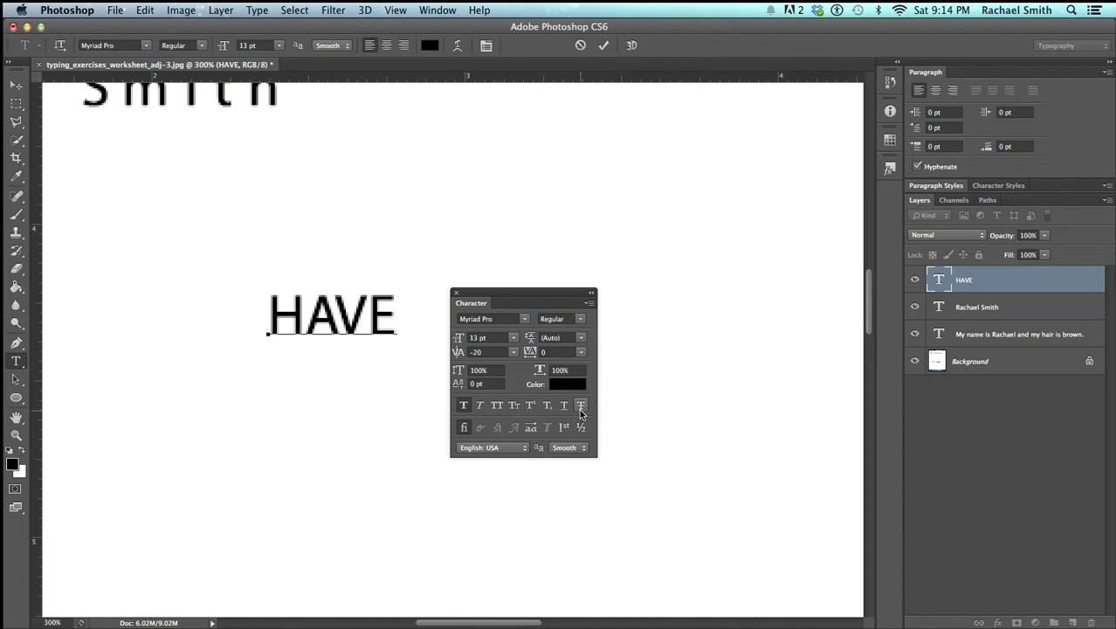
key("Right")
key("Right")
key("super+Return")
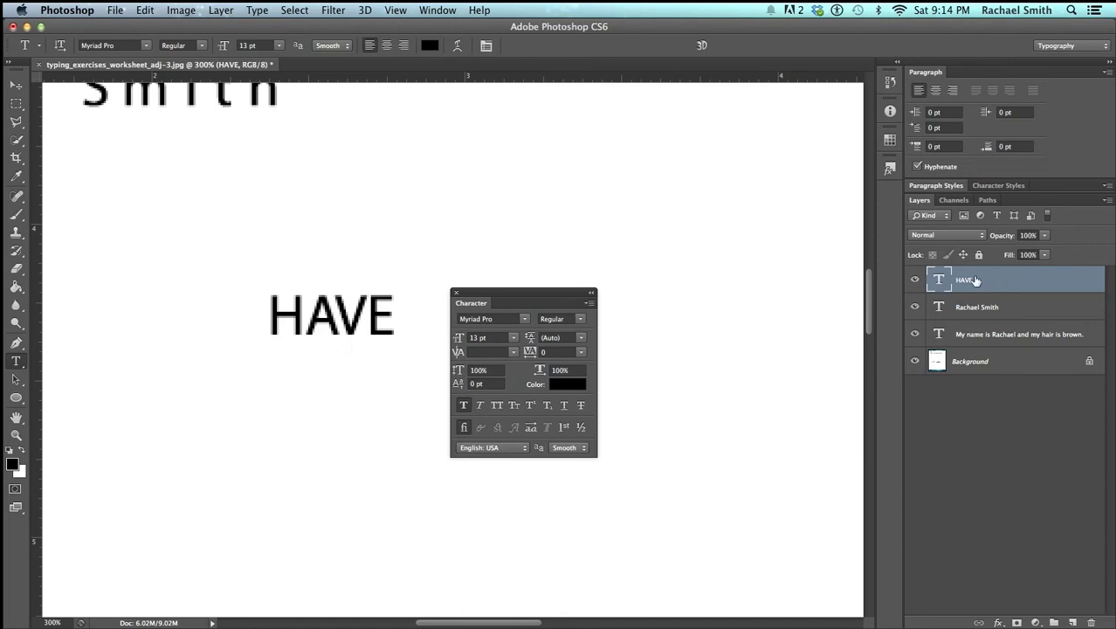
Delete the HAVE layer, dock the Character panel on the right, and zoom back to 66.7%
left_click(1091, 622)
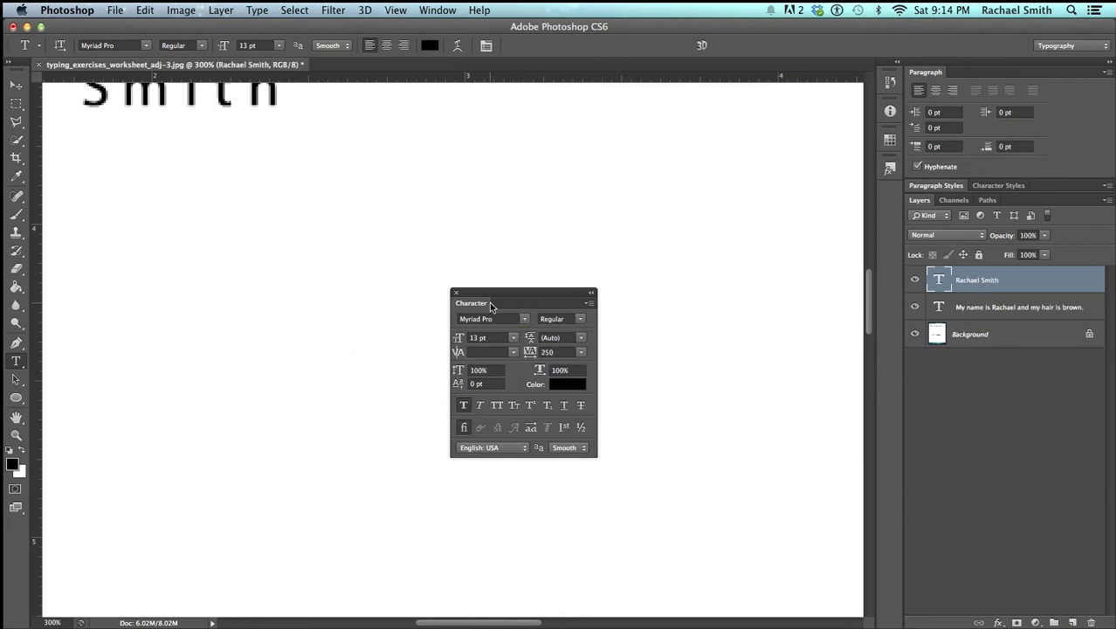
key("super+0")
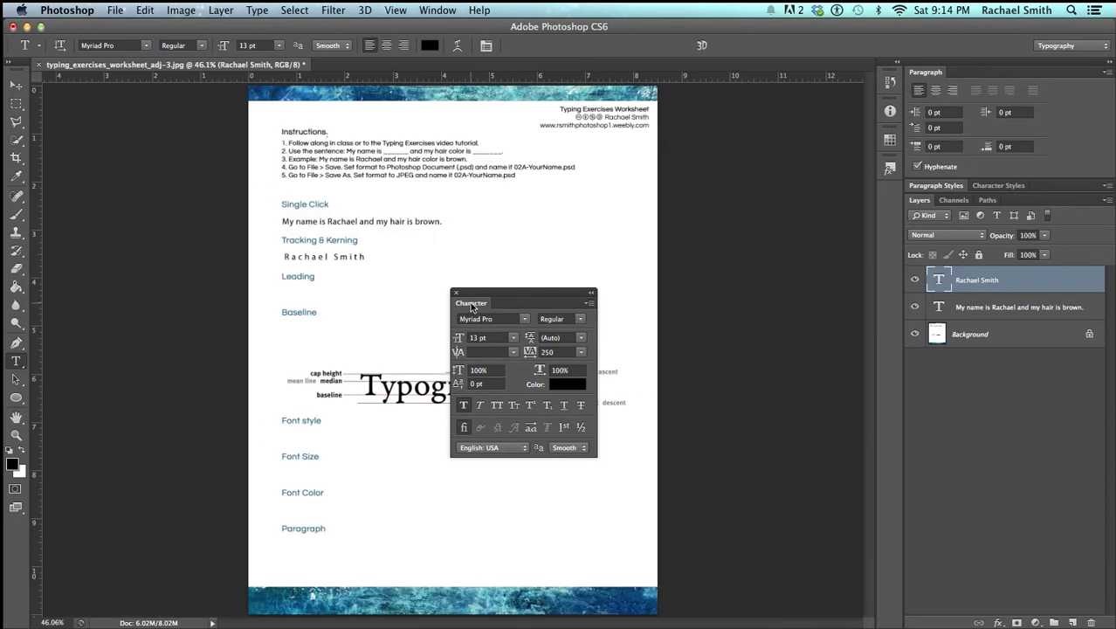
left_click_drag(471, 303, 997, 173)
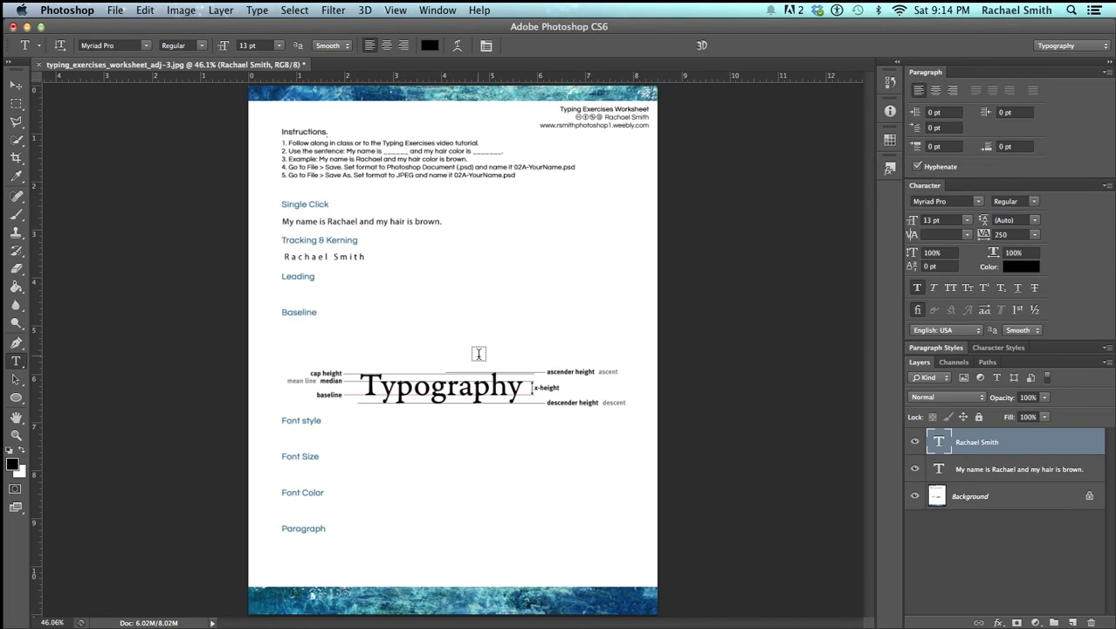
key("z")
left_click(324, 279)
left_click_drag(319, 281, 342, 301)
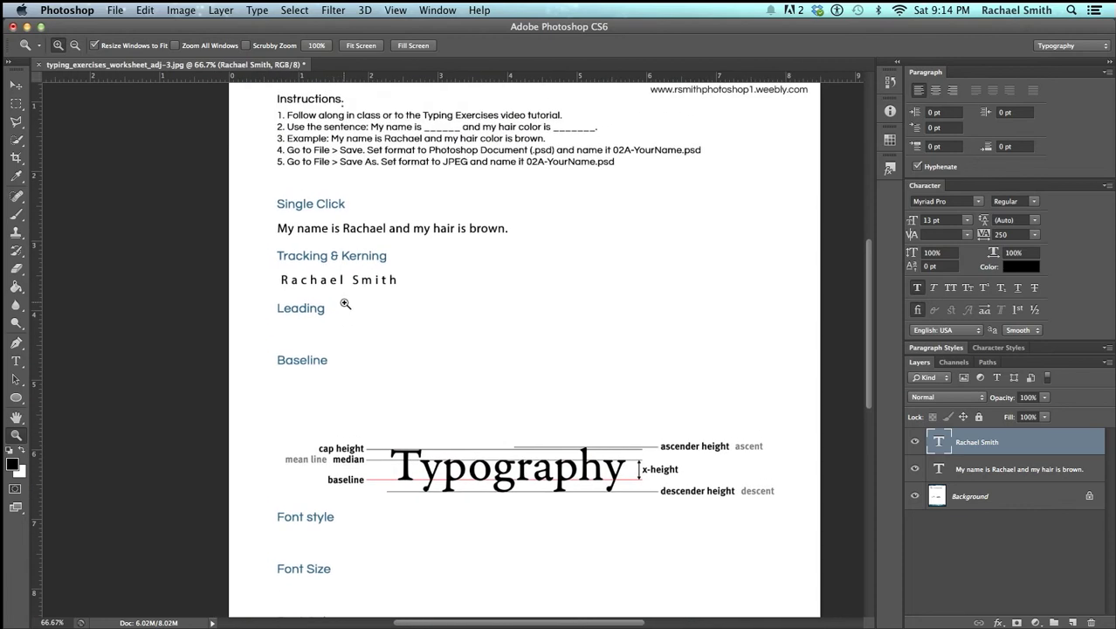
Nudge the tracked name line and the Single Click sentence slightly left to align under their headings
left_click(16, 86)
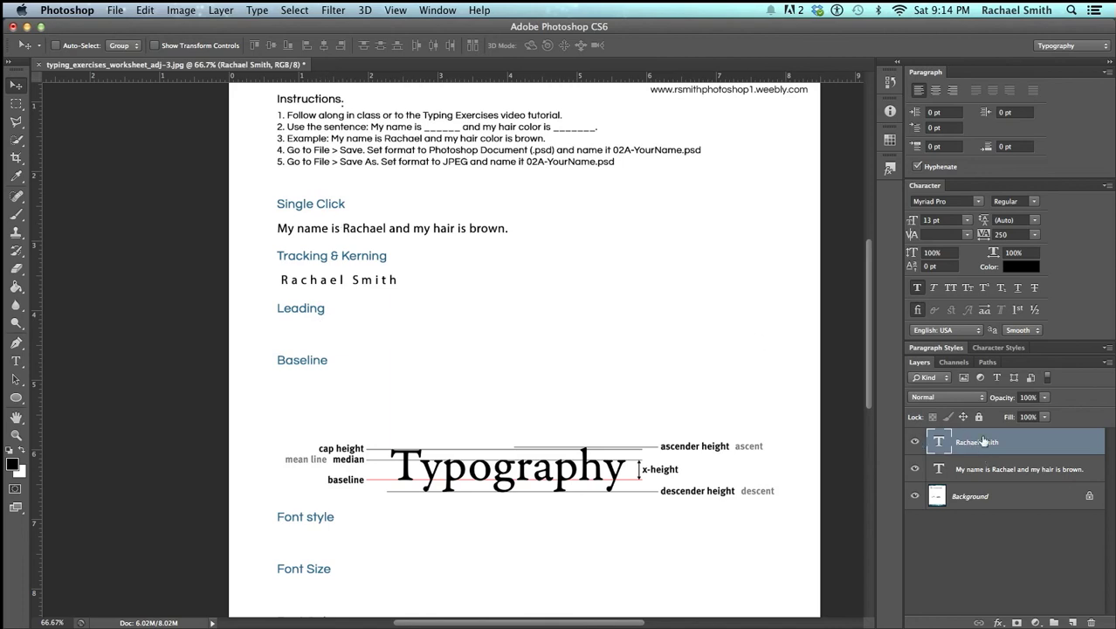
left_click(914, 442)
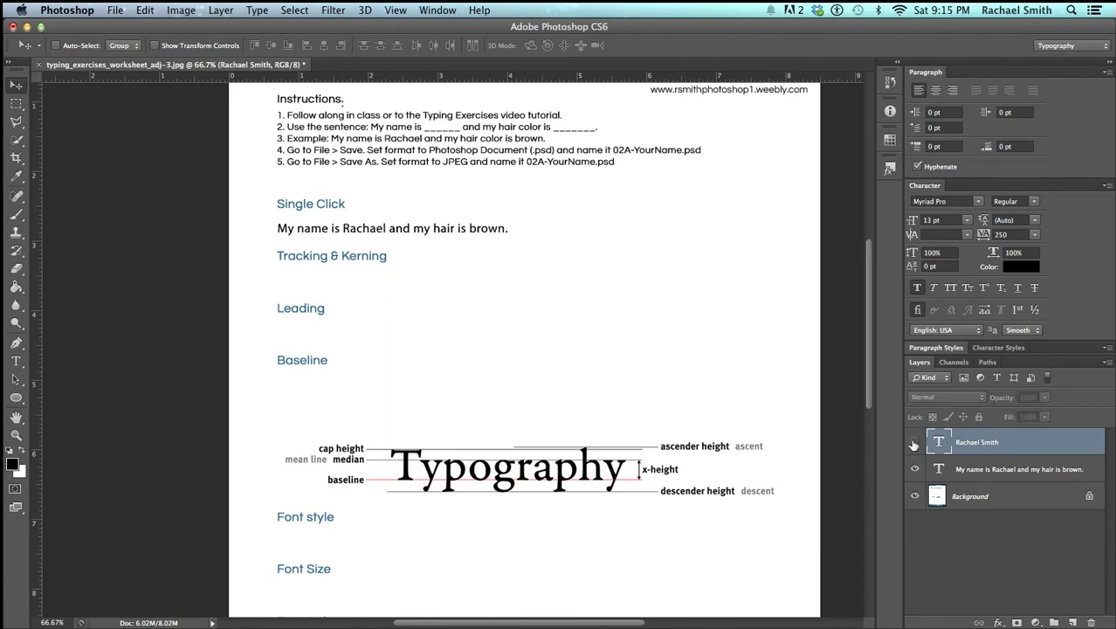
left_click(914, 442)
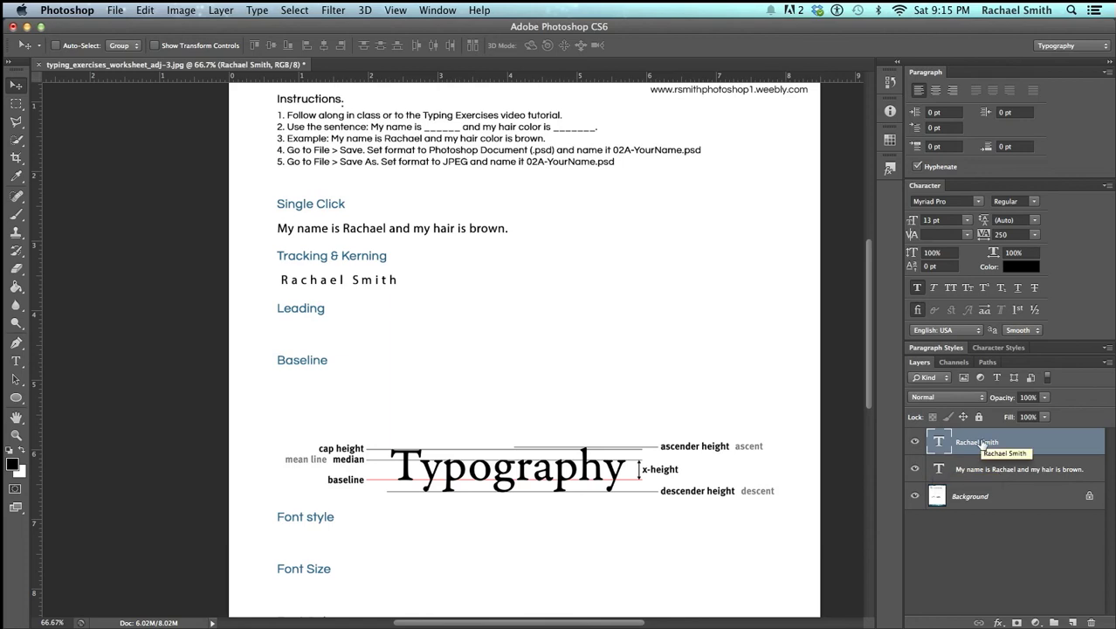
left_click_drag(427, 283, 423, 284)
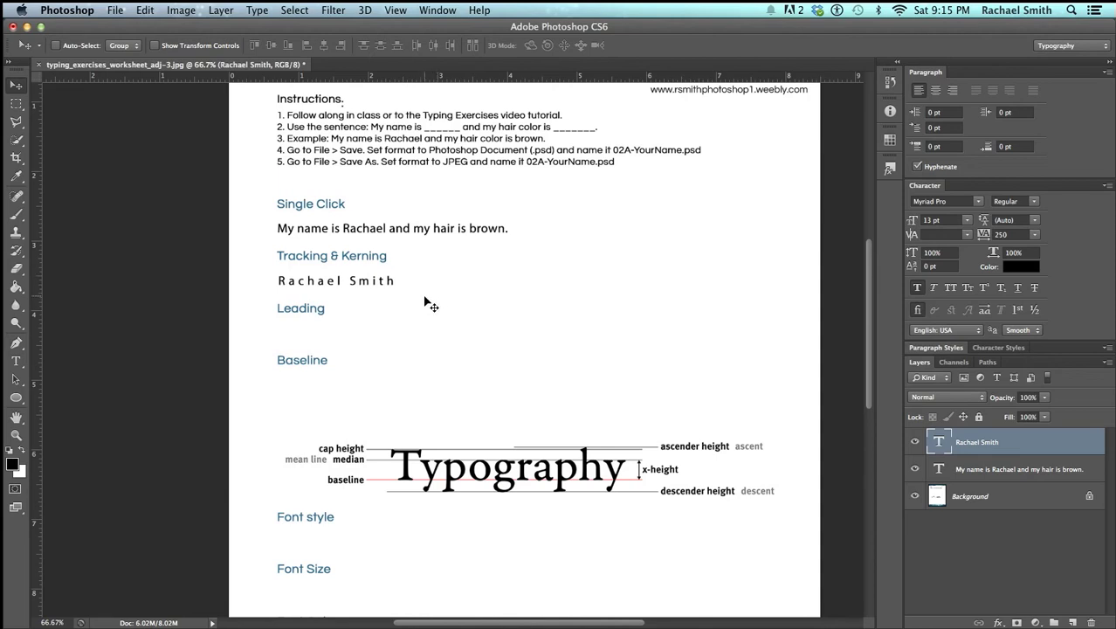
left_click(1050, 472)
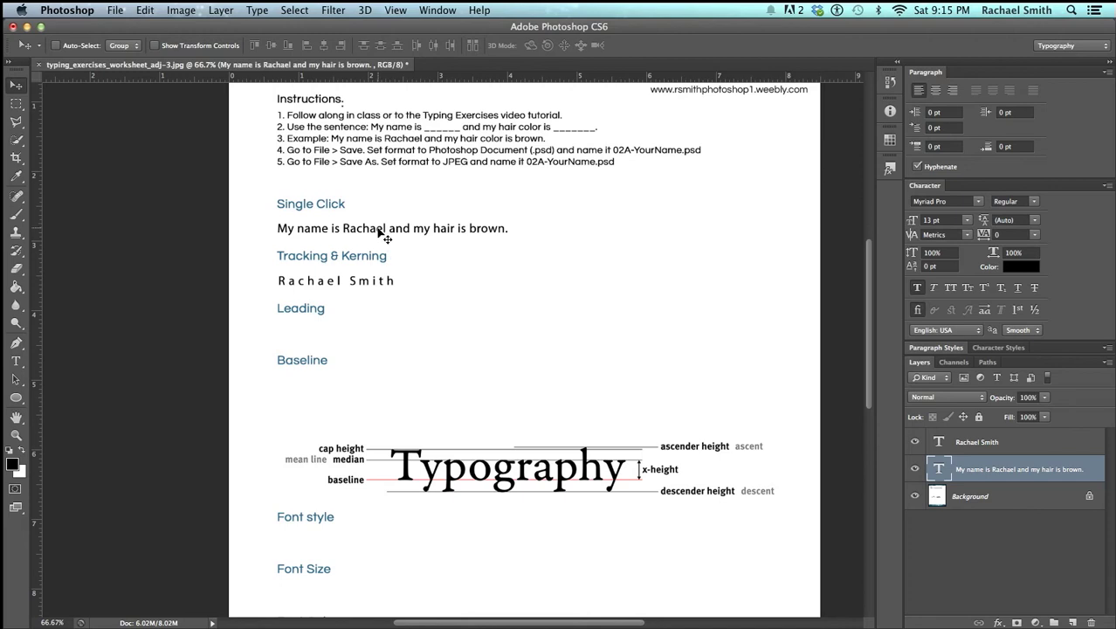
mouse_move(379, 232)
left_mouse_down()
mouse_move(372, 245)
mouse_move(380, 228)
left_mouse_up()
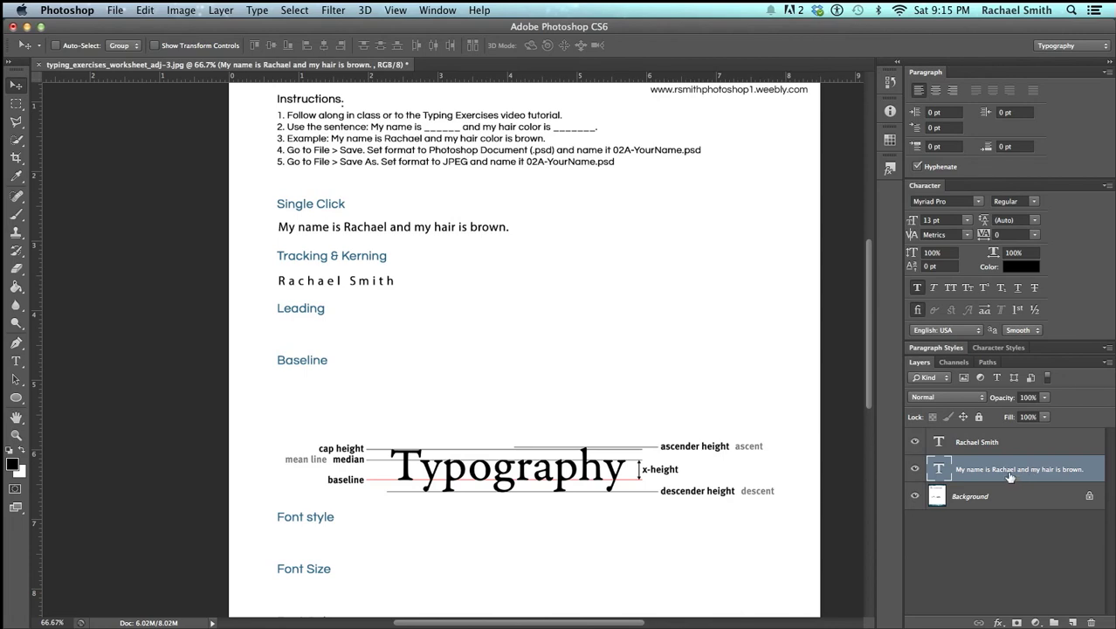
Duplicate the name-and-hair sentence layer and move the copy below the Leading heading
left_click_drag(1037, 472, 1073, 622)
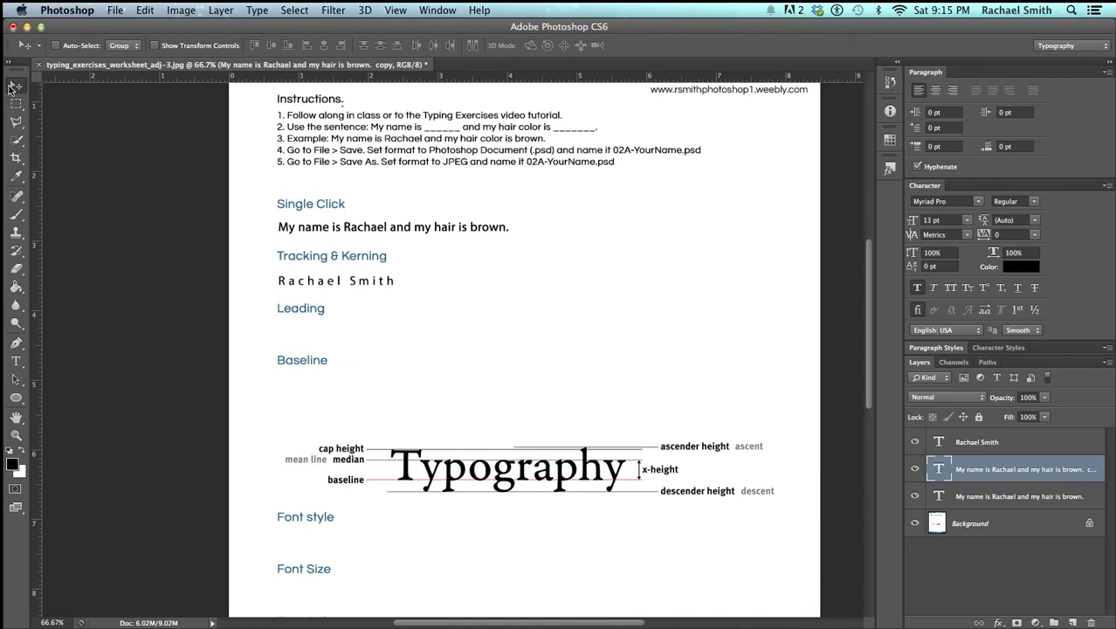
left_click_drag(356, 232, 357, 327)
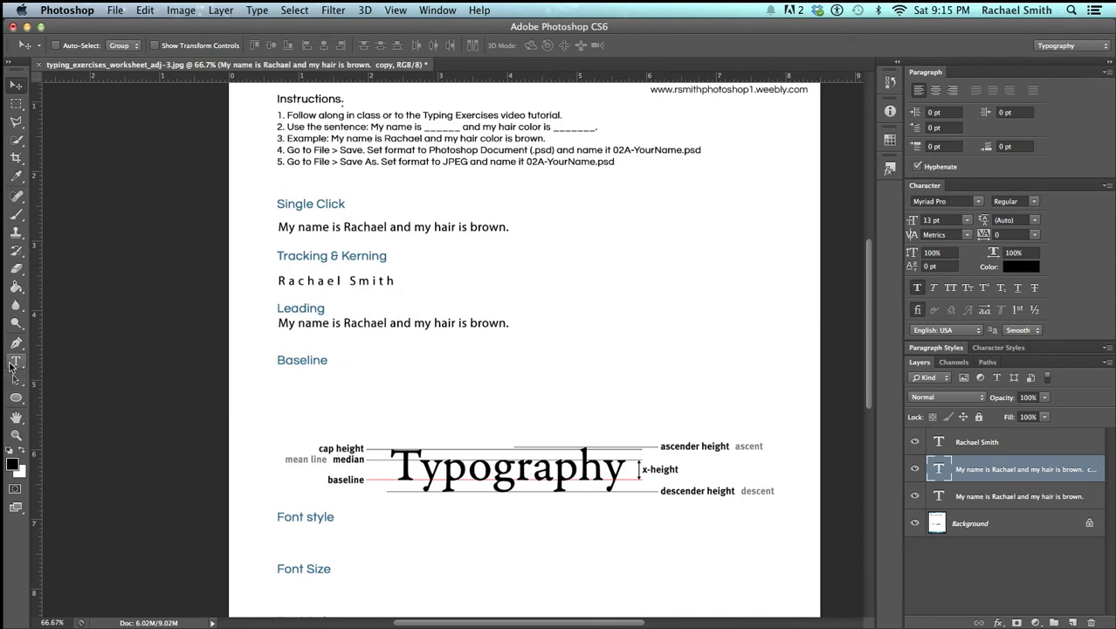
Copy the Leading sentence and paste it as a second line directly beneath it
left_click(12, 363)
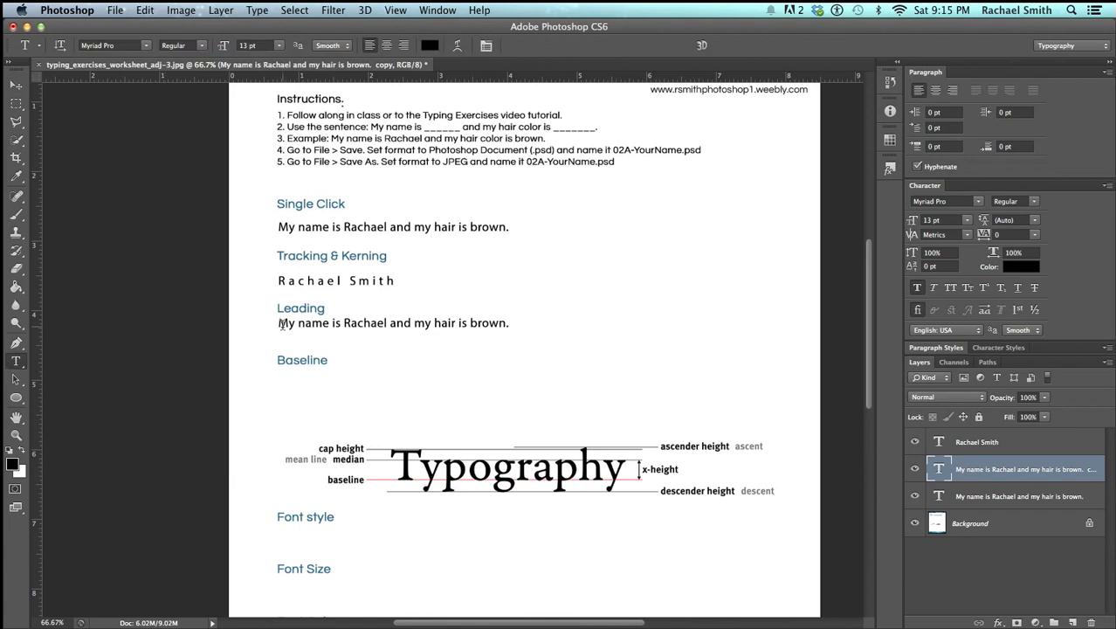
left_click(354, 323)
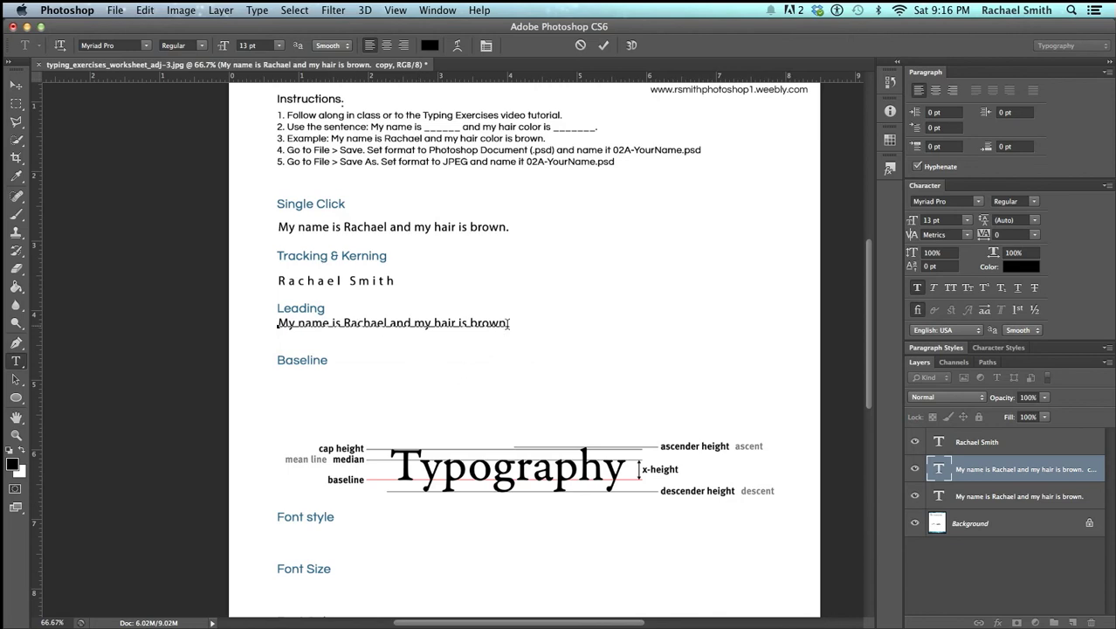
left_click_drag(508, 323, 223, 319)
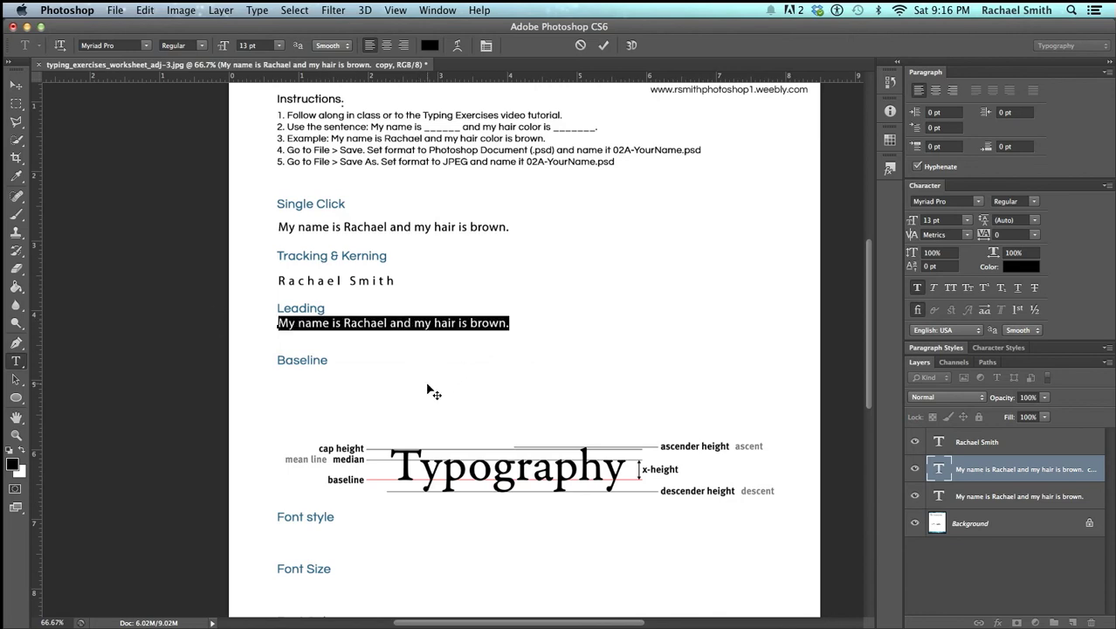
left_click(114, 9)
mouse_move(139, 7)
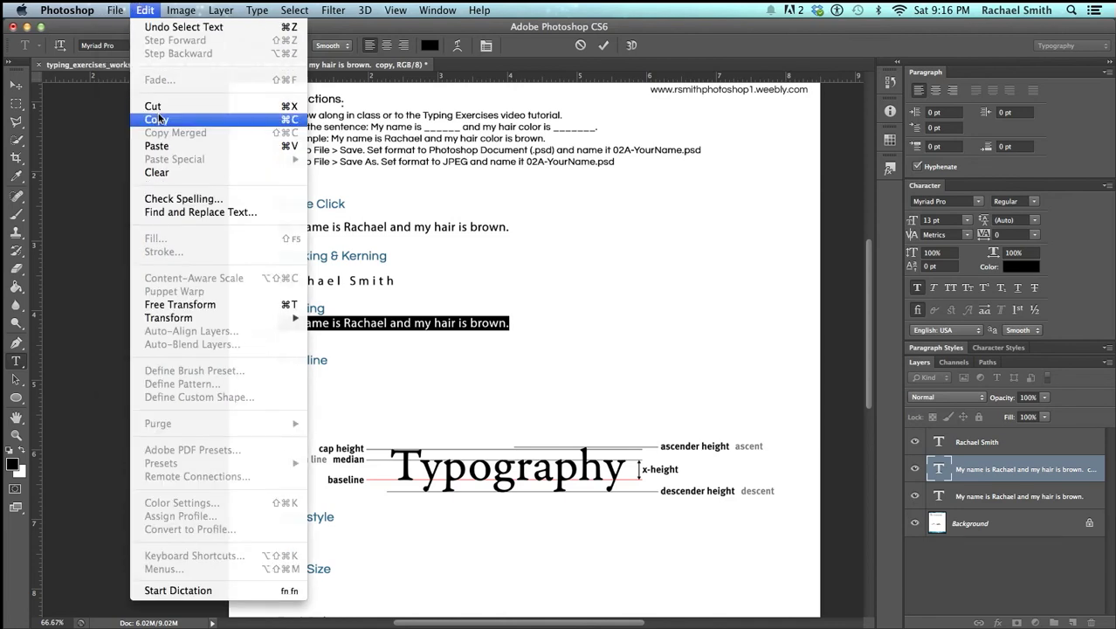
left_click(214, 123)
left_click(510, 323)
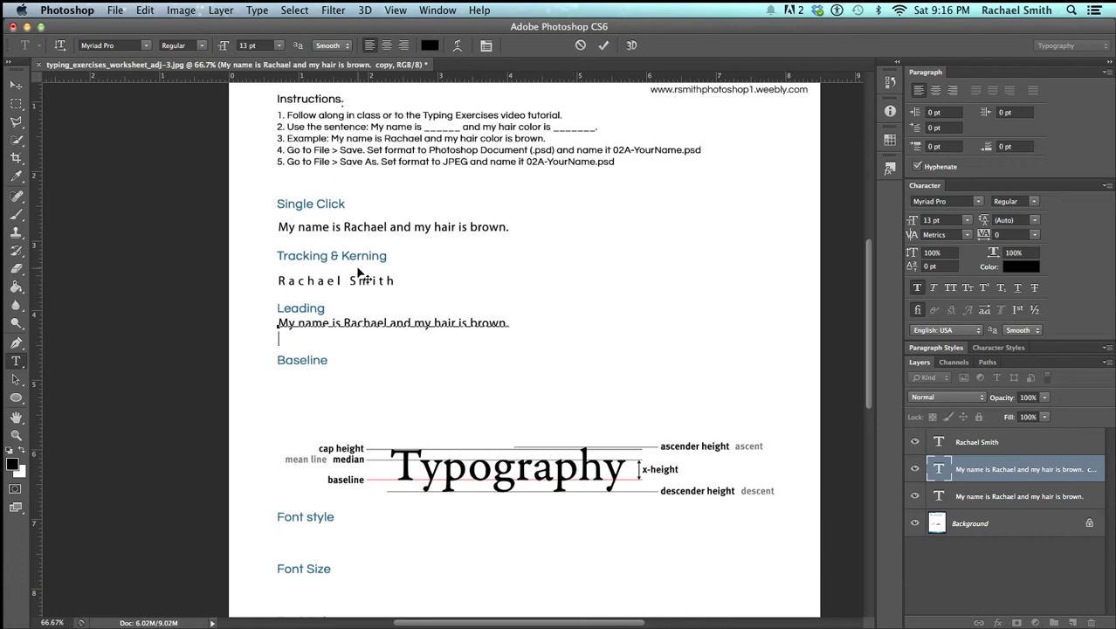
left_click(145, 9)
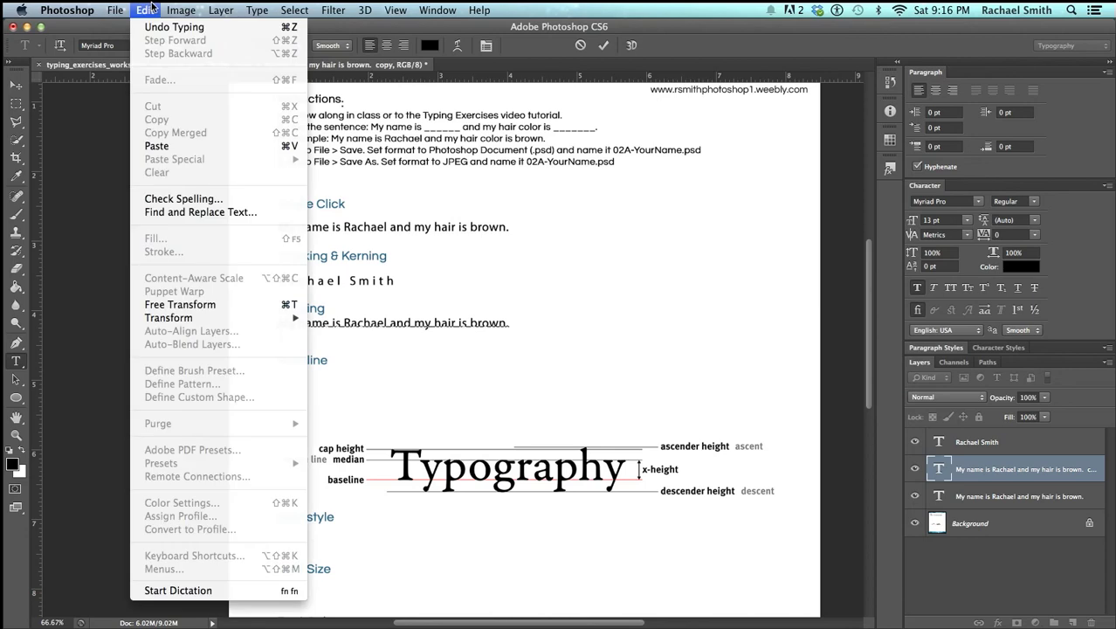
left_click(157, 146)
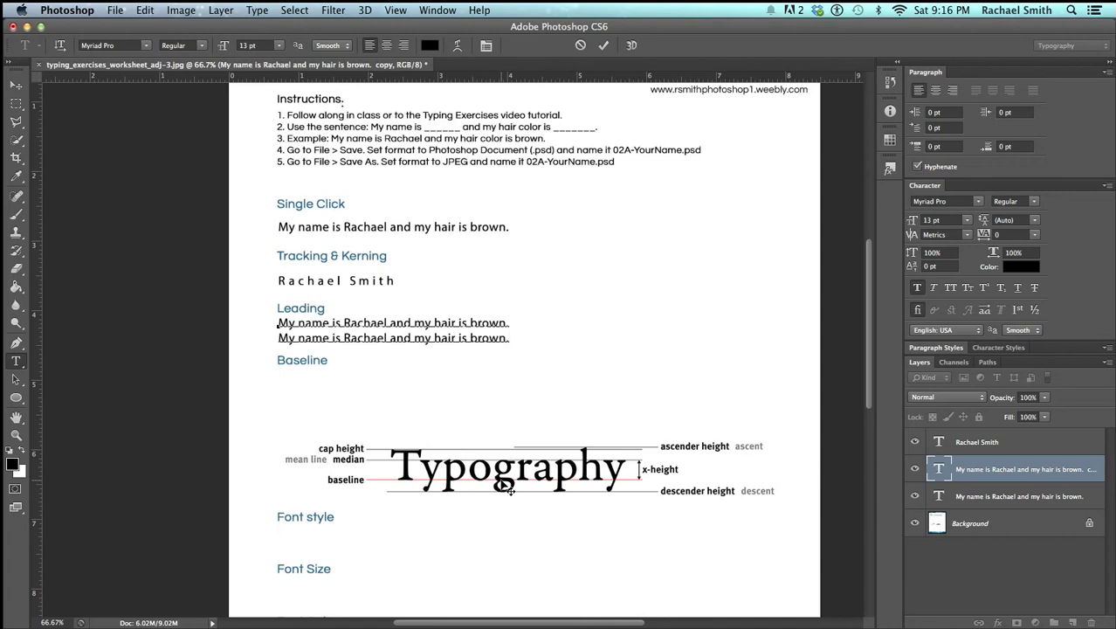
Commit the two-line Leading text and set its leading to 60 pt
key("super+Return")
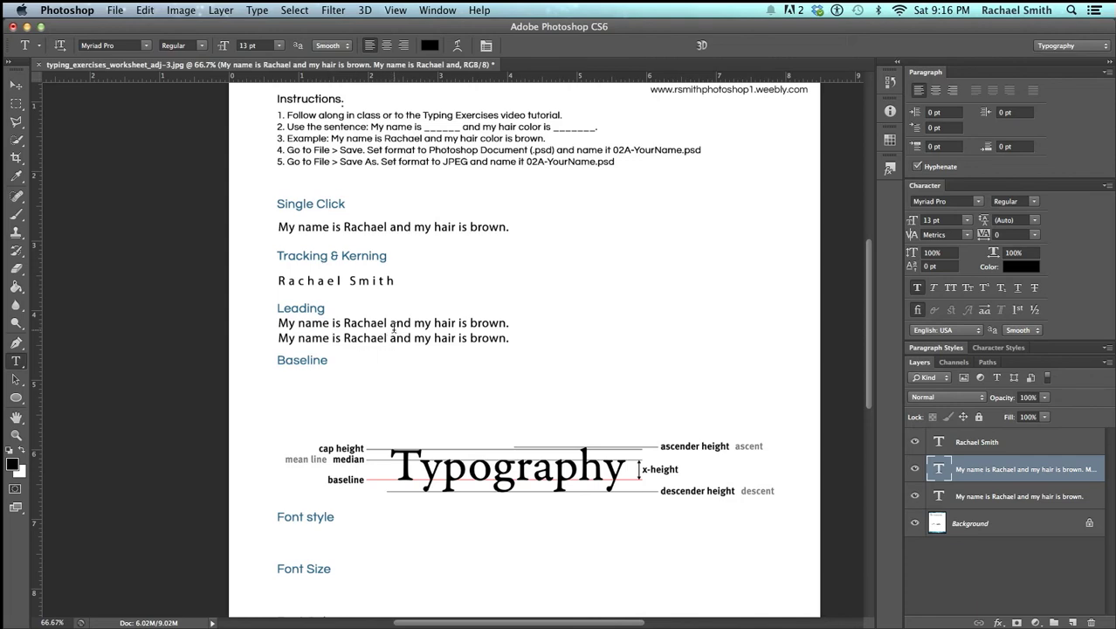
left_click(915, 469)
left_click(915, 469)
left_click(1034, 221)
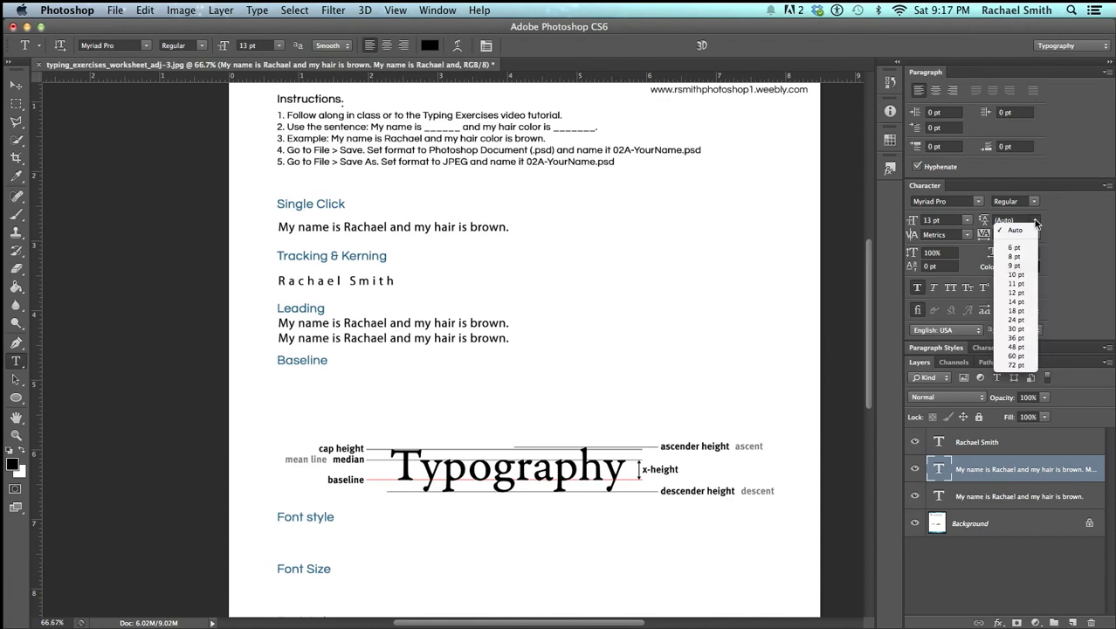
left_click(1019, 356)
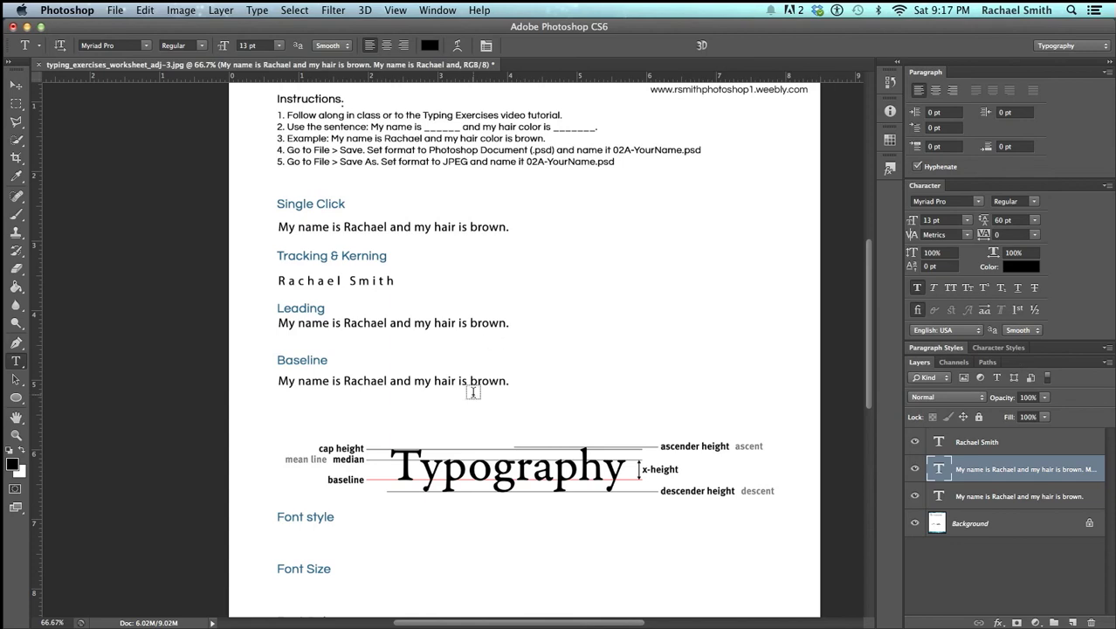
Type stray test characters into the Leading text, then select and delete them
left_click(508, 381)
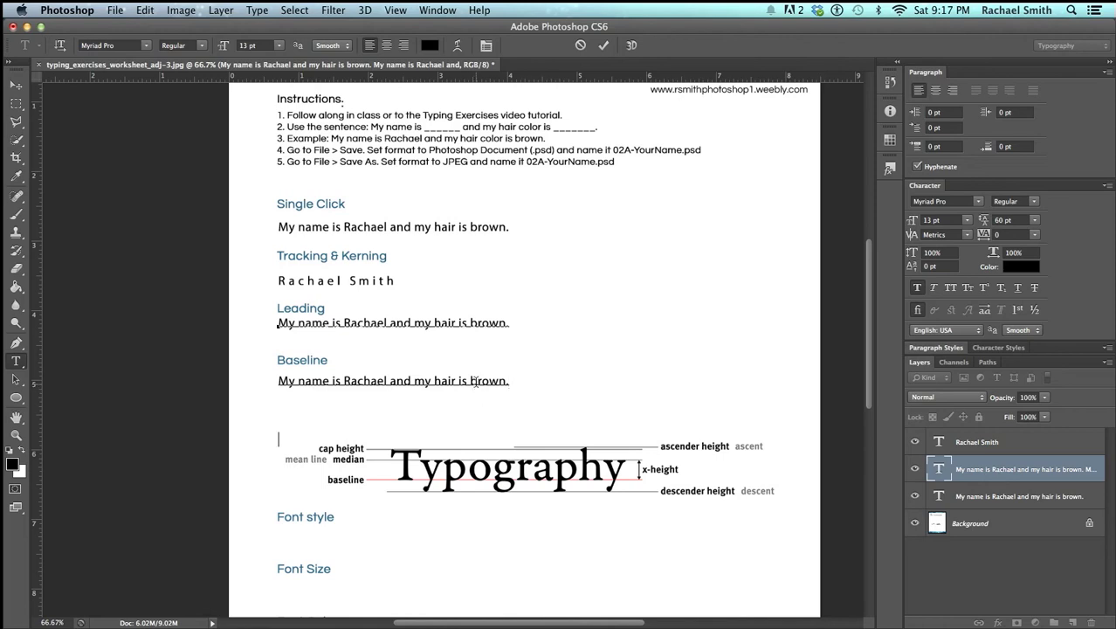
type("lkjfsdkljhalskdfhj")
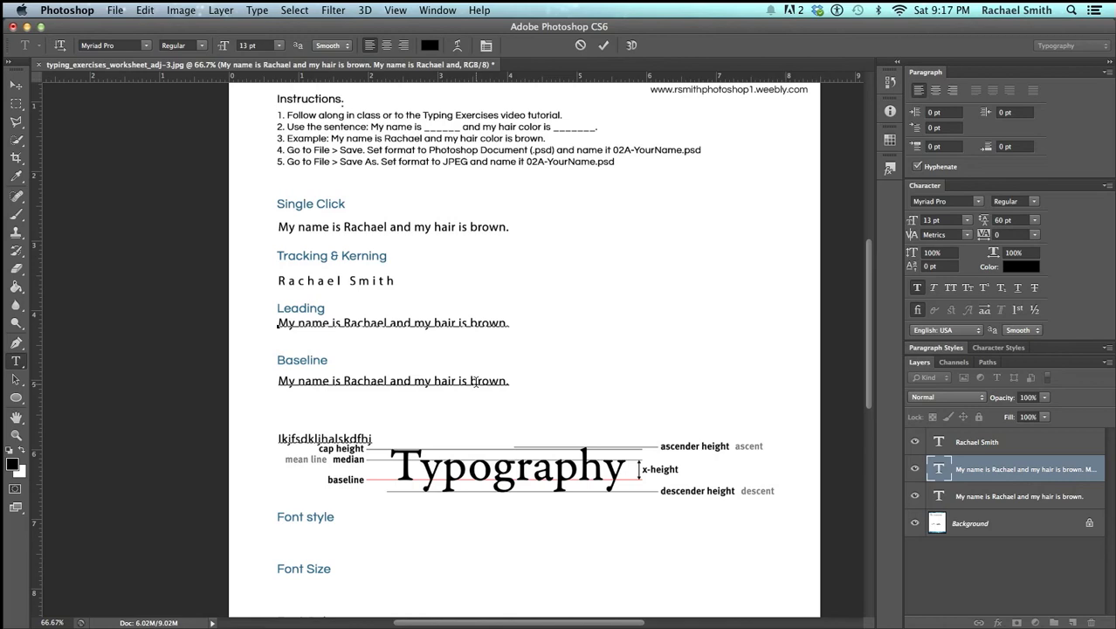
key("super+a")
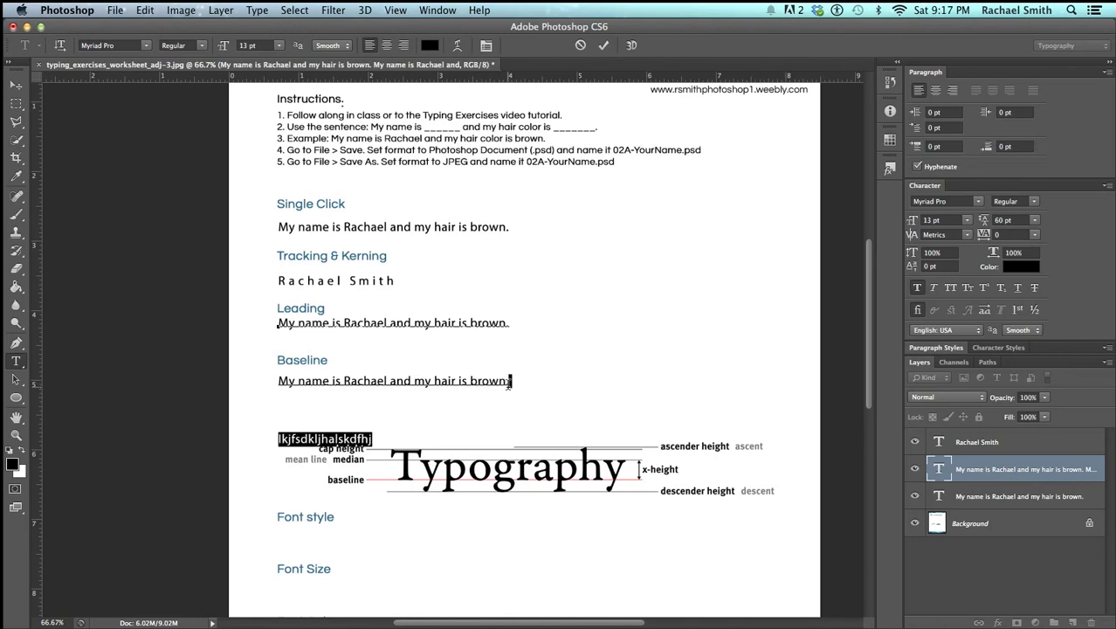
key("BackSpace")
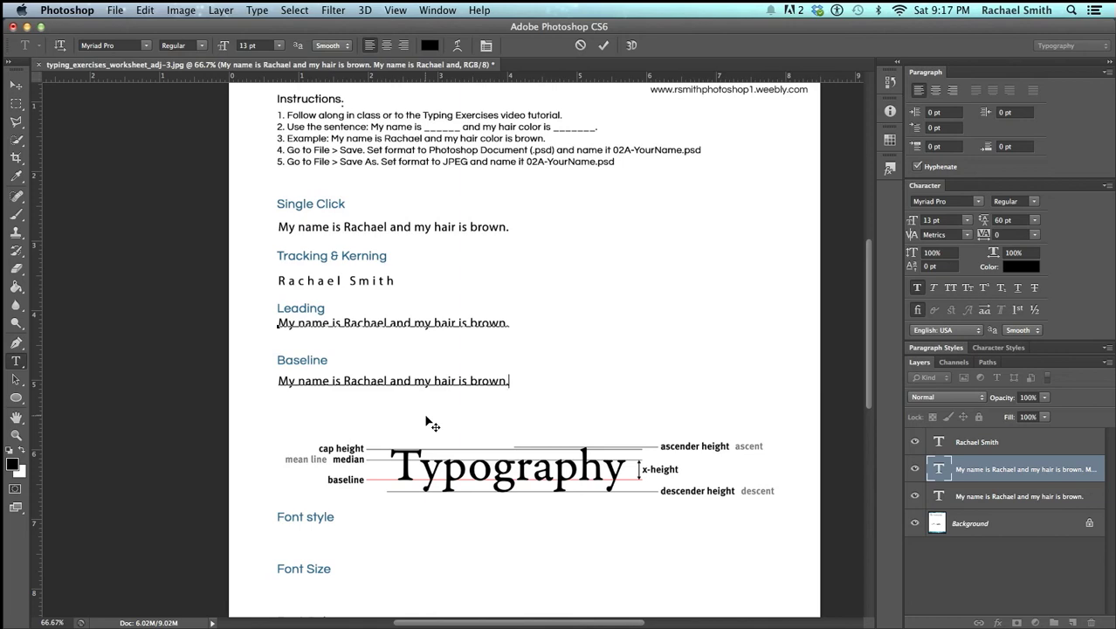
Finish the text edit and set the Leading text's line spacing to 36 pt
left_click(432, 424)
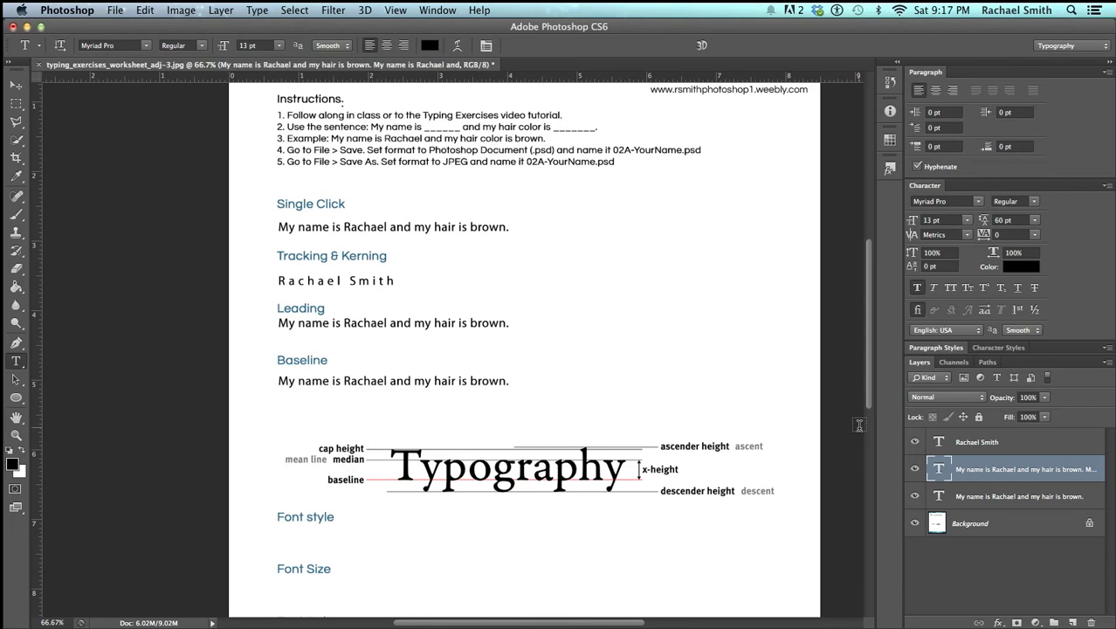
left_click(1034, 221)
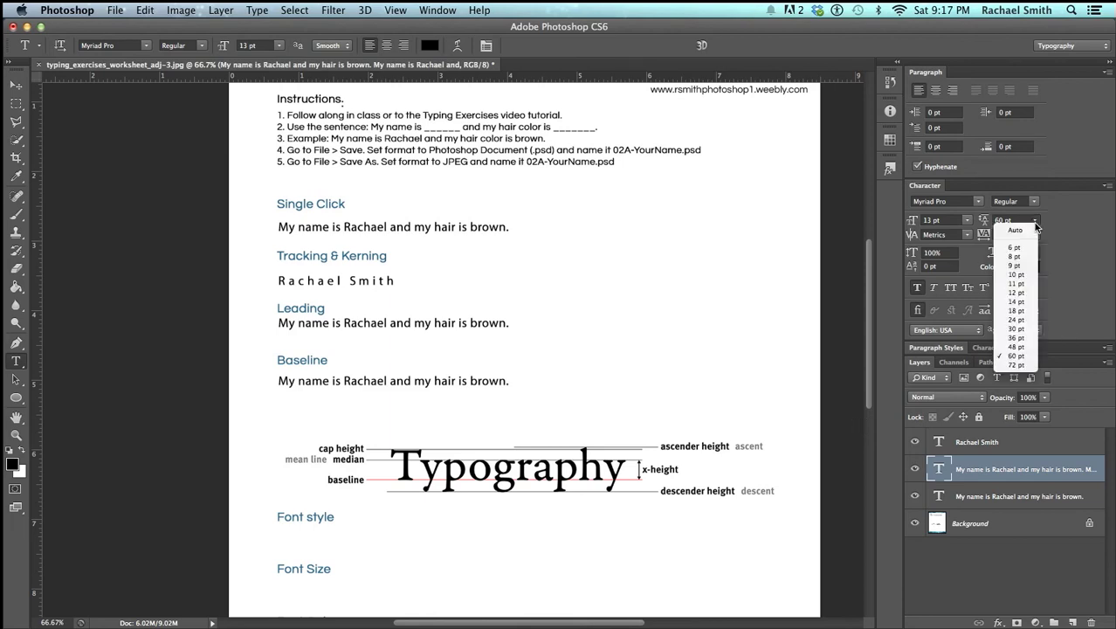
left_click(1017, 338)
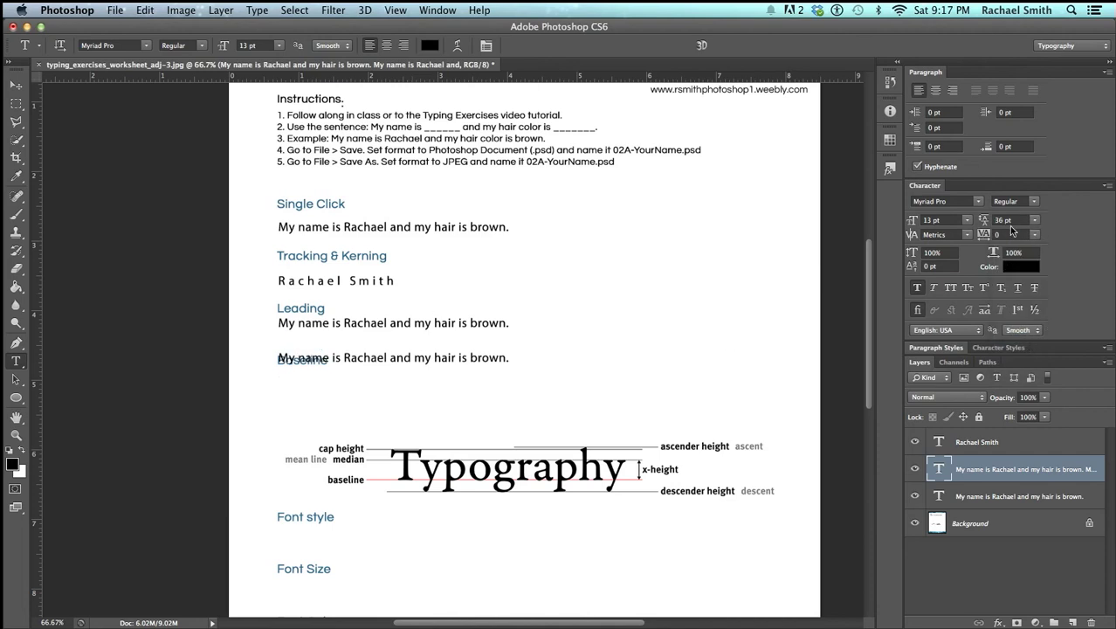
Select both lines, step leading to 18 pt and tracking to 20, then commit
left_click(455, 356)
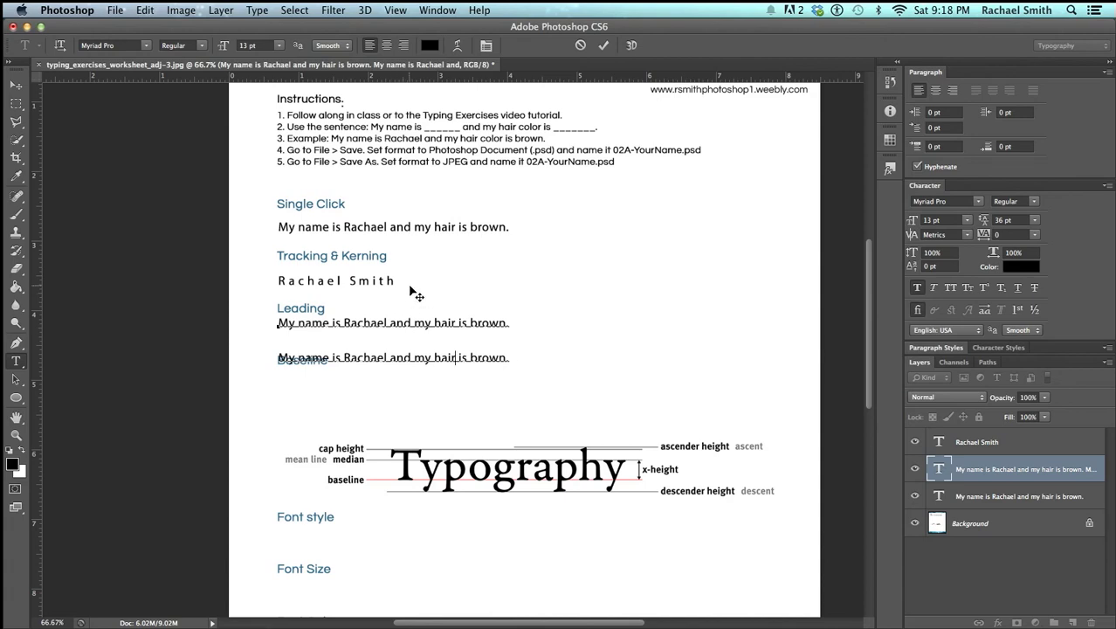
key("ctrl+a")
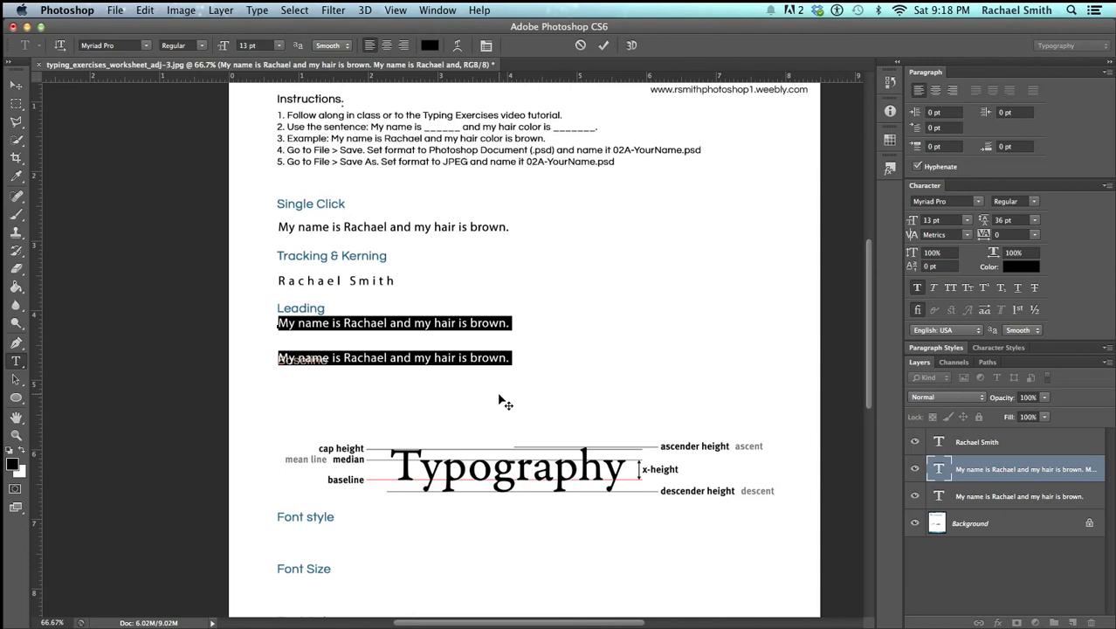
key("alt+Up")
key("alt+Up")
key("alt+Up")
key("alt+Up")
key("alt+Up")
key("alt+Up")
key("alt+Up")
key("alt+Up")
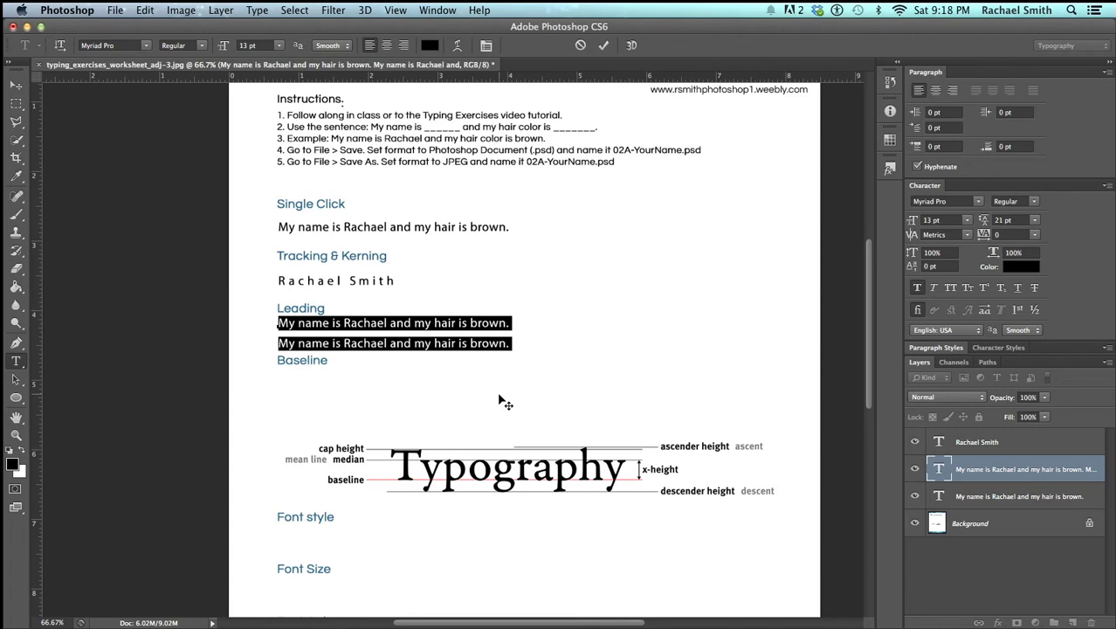
key("alt+Up")
key("alt+Up")
key("alt+Up")
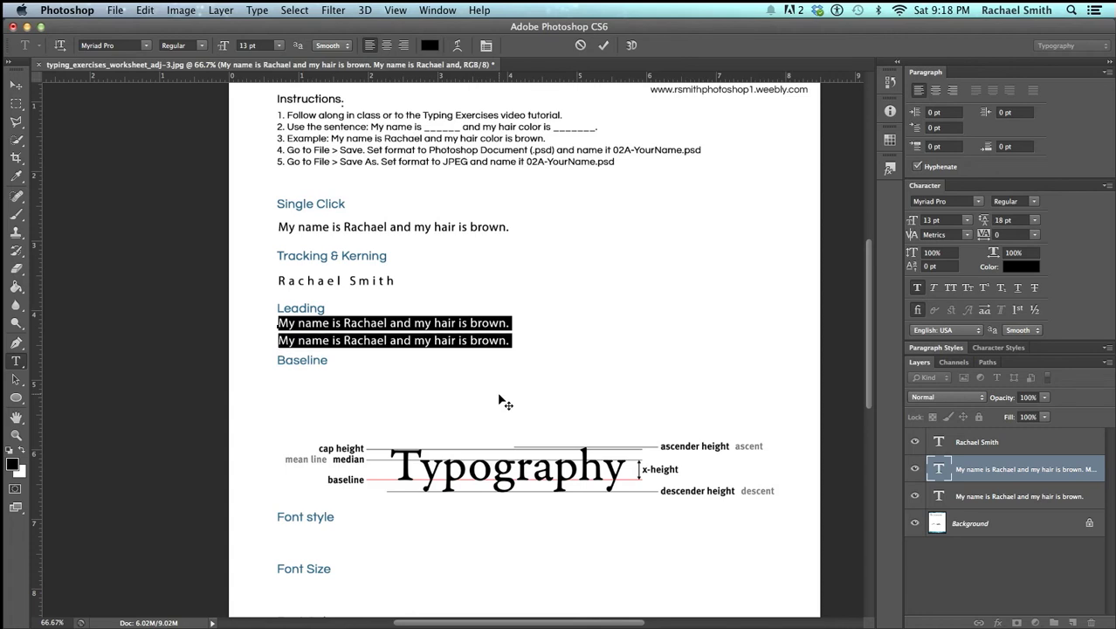
key("alt+Left")
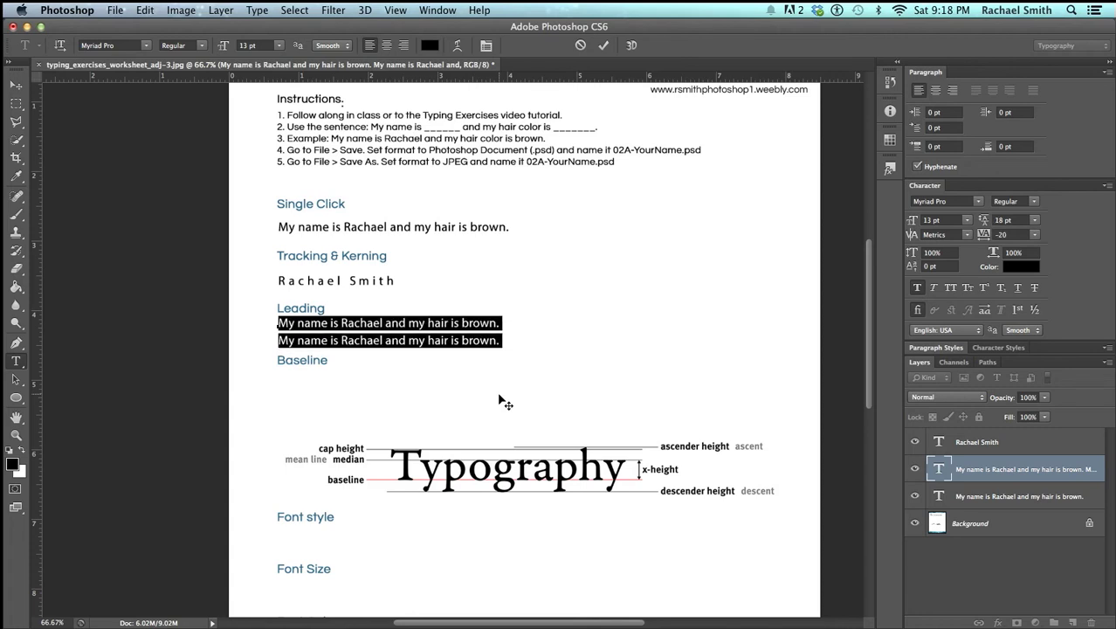
key("alt+Left")
key("alt+Left")
key("alt+Left")
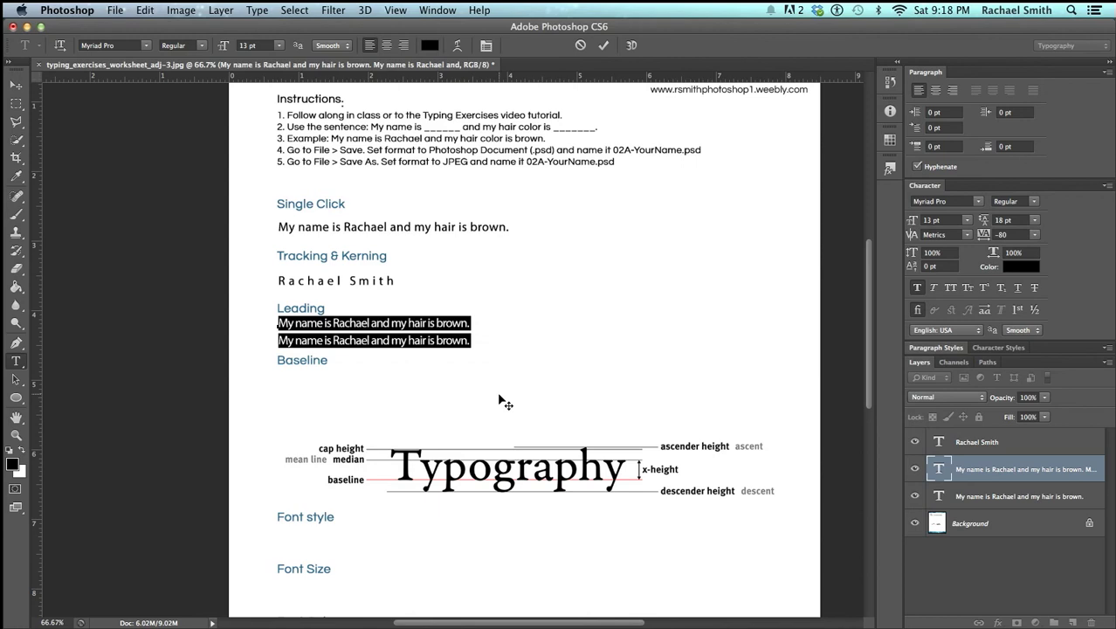
key("alt+Right")
key("alt+Right")
key("alt+Right")
key("alt+Right")
key("alt+Right")
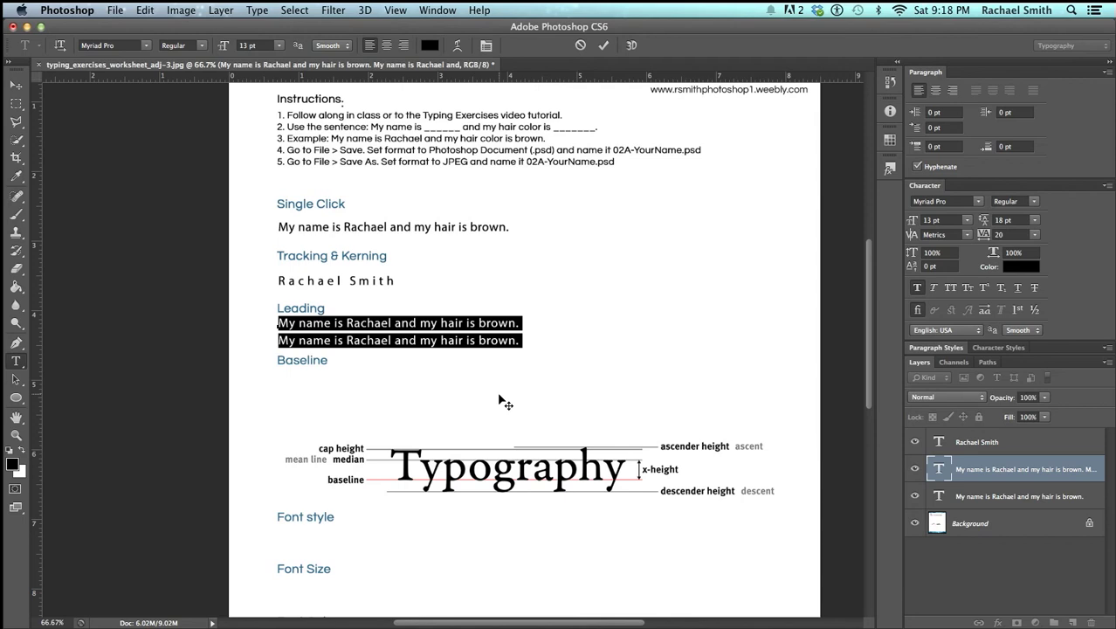
left_click(504, 403)
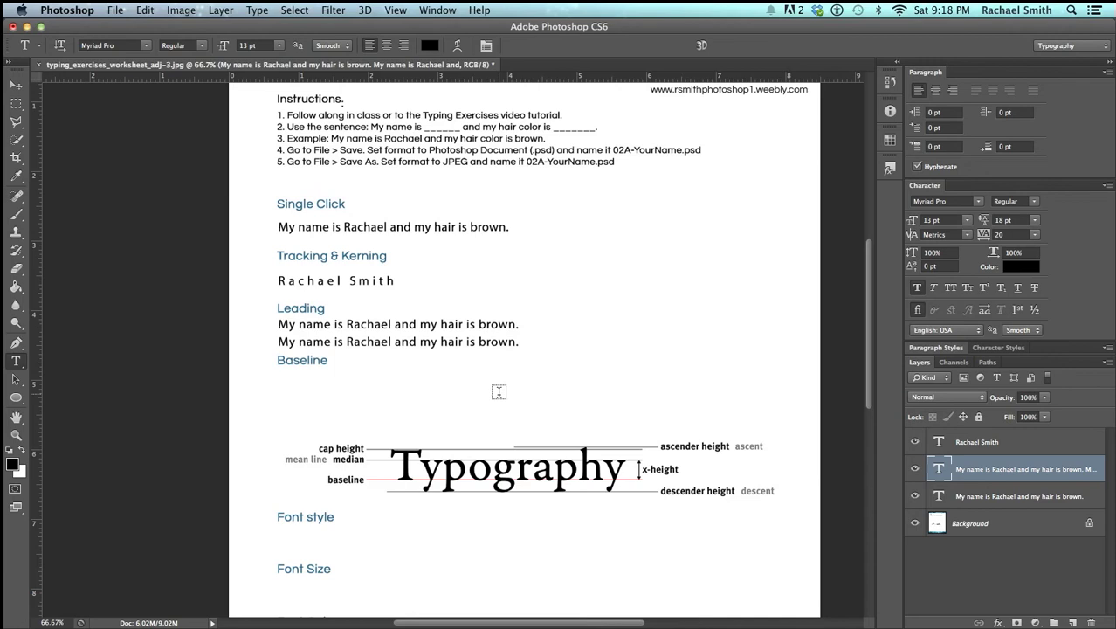
key("z")
left_click(441, 406)
left_click_drag(450, 431, 339, 348)
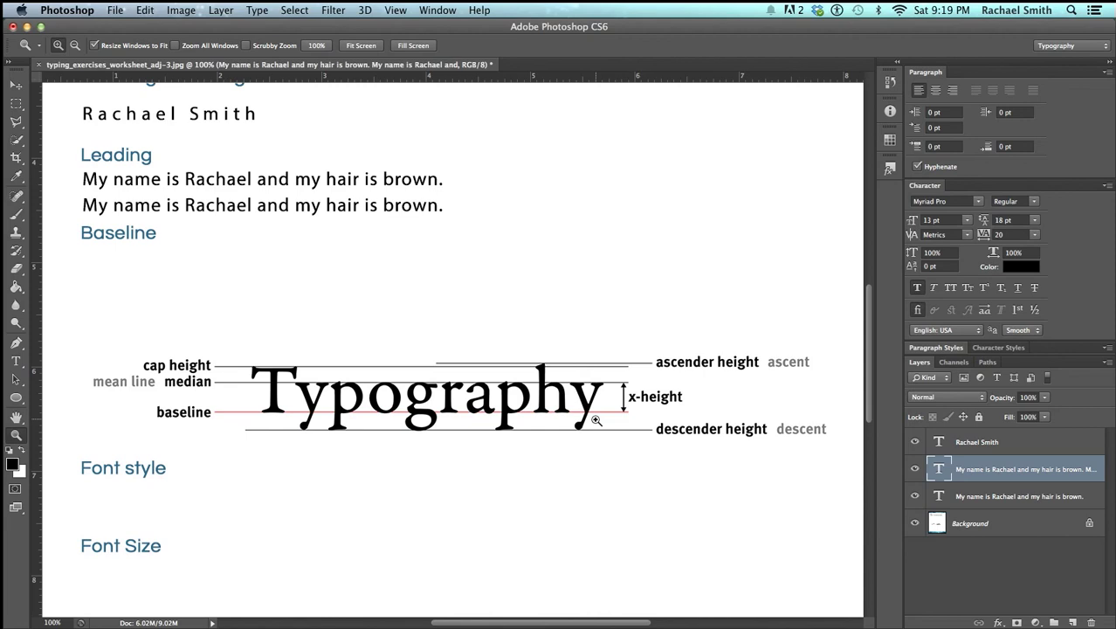
left_click(416, 393, "alt")
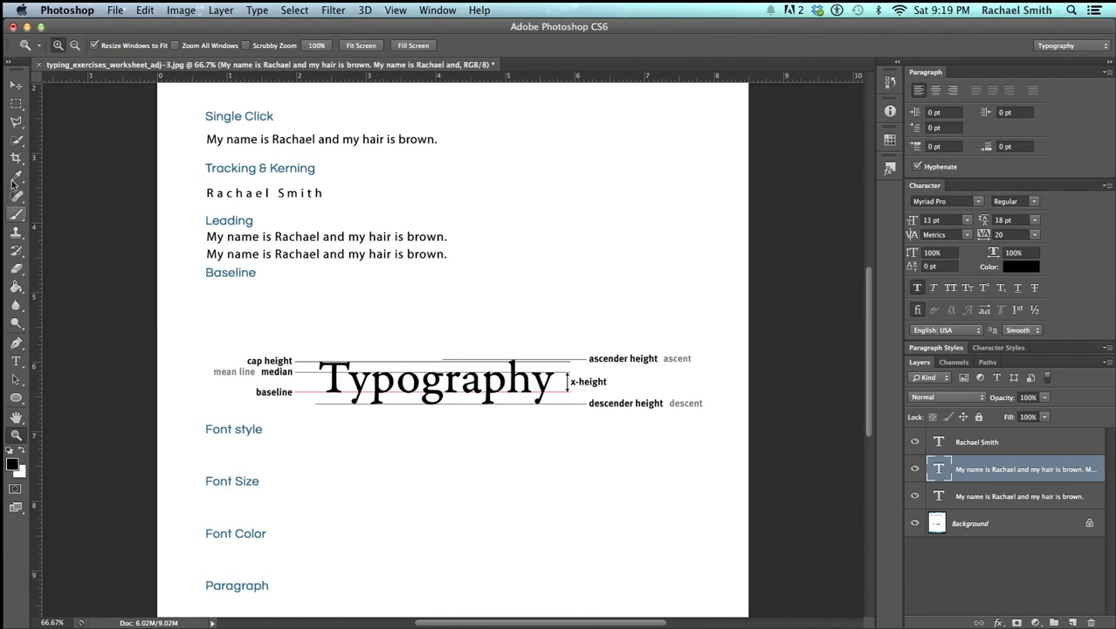
left_click(17, 85)
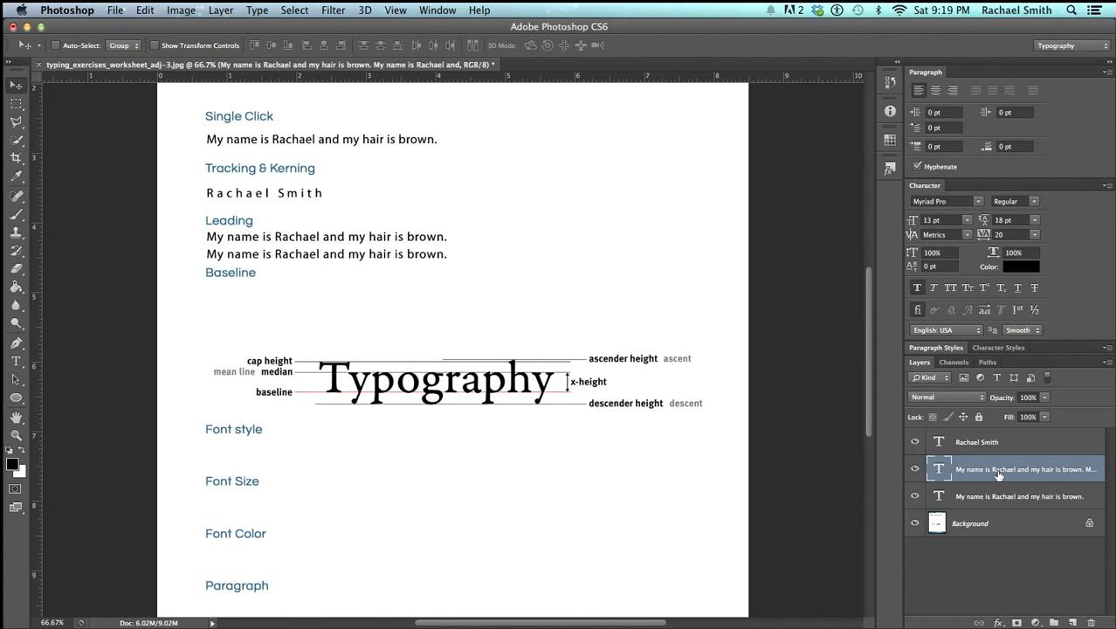
left_click(914, 470)
left_click(915, 471)
Type the student's full name as a new text line below Baseline and commit it
left_click(16, 361)
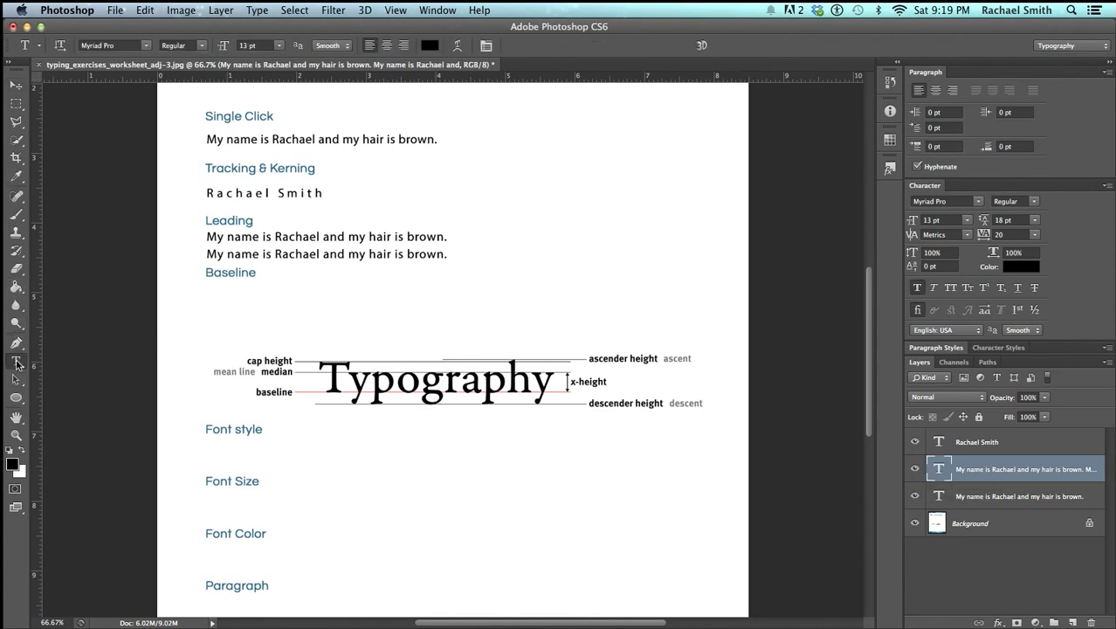
left_click(208, 303)
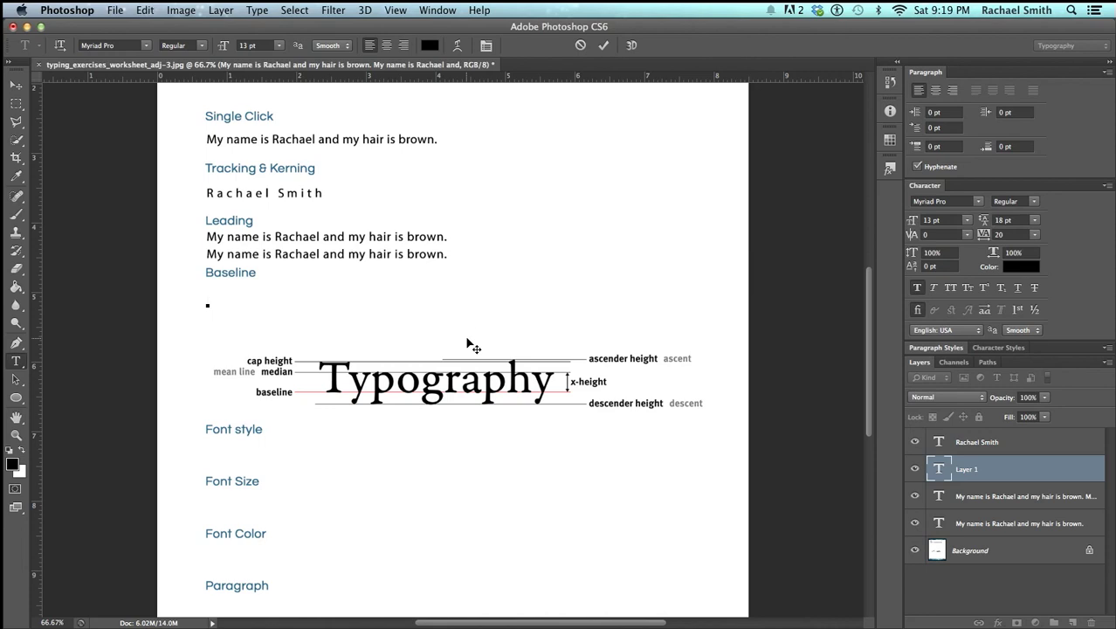
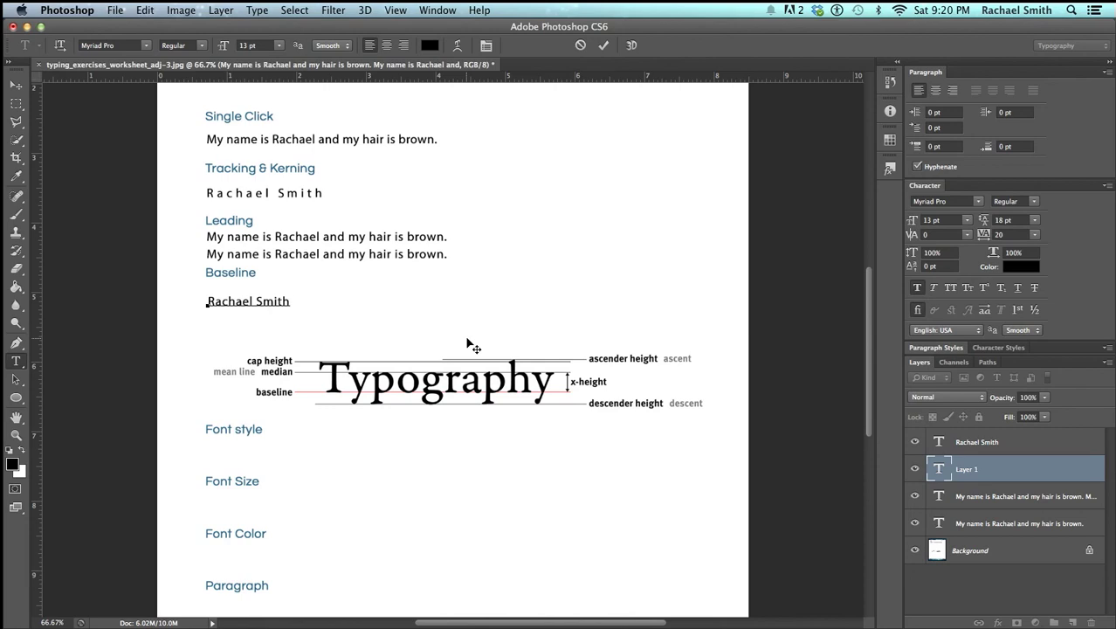
left_click(468, 344)
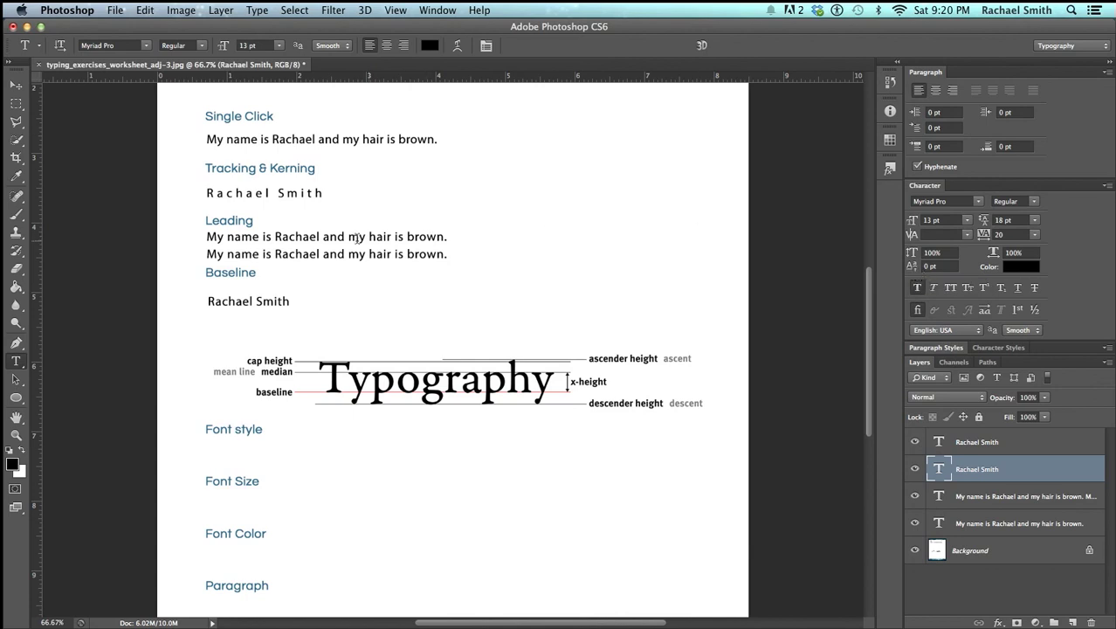
Try resizing the first name's initial to 15 pt and reselect the surname's initial
left_click(218, 300)
left_click_drag(217, 300, 207, 300)
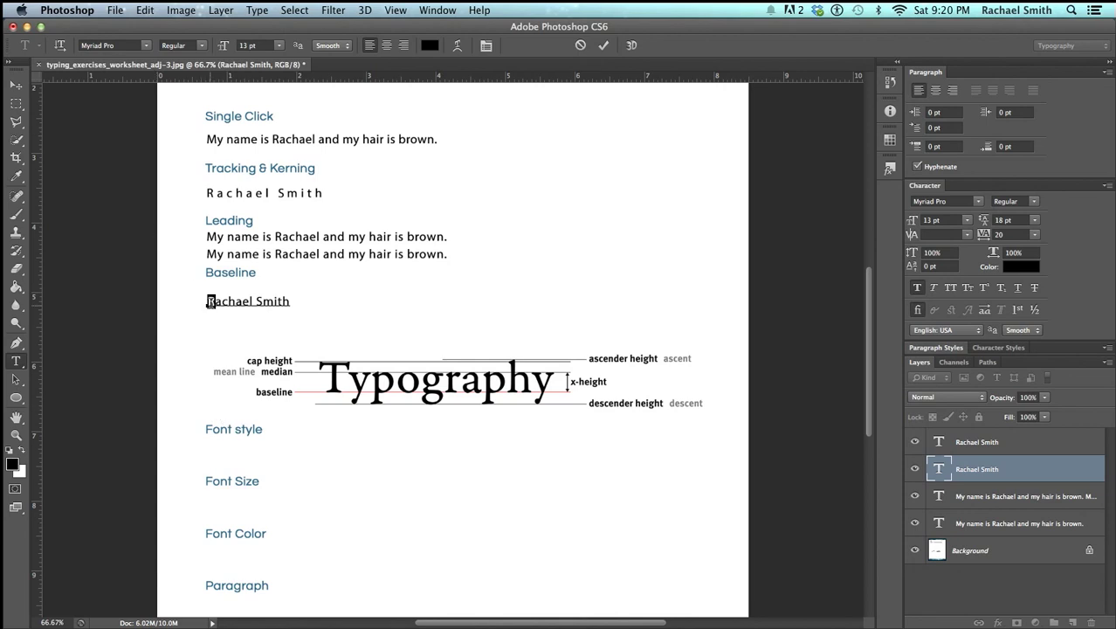
left_click(211, 302)
left_click_drag(215, 300, 203, 300)
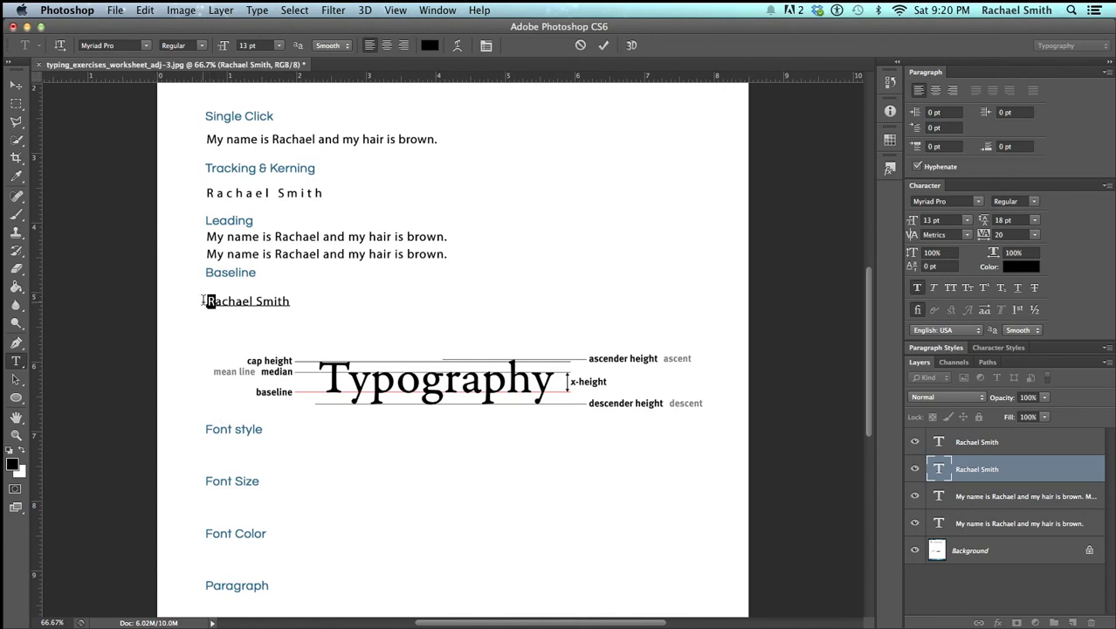
left_click(266, 46)
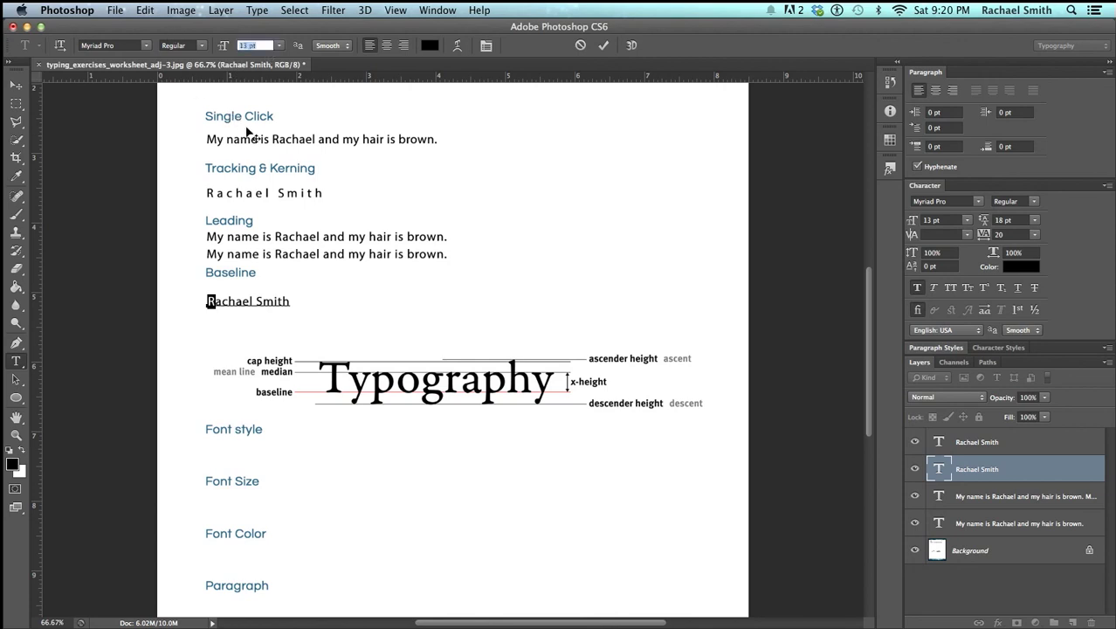
type("15")
key("Return")
key("super+Return")
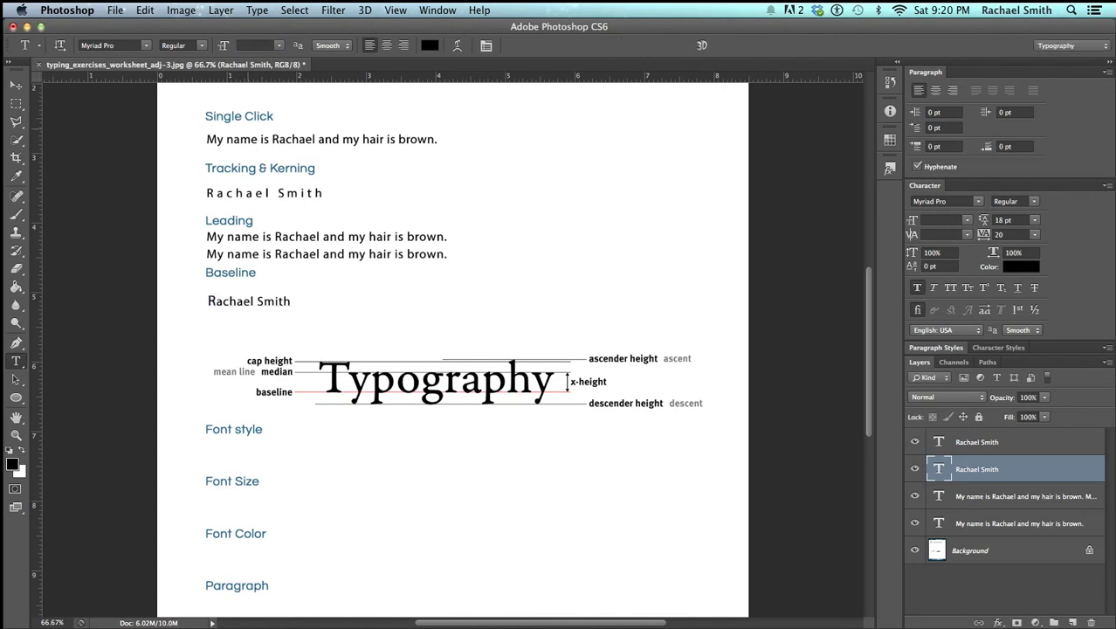
left_click(261, 300)
left_click_drag(261, 300, 255, 301)
left_click(249, 44)
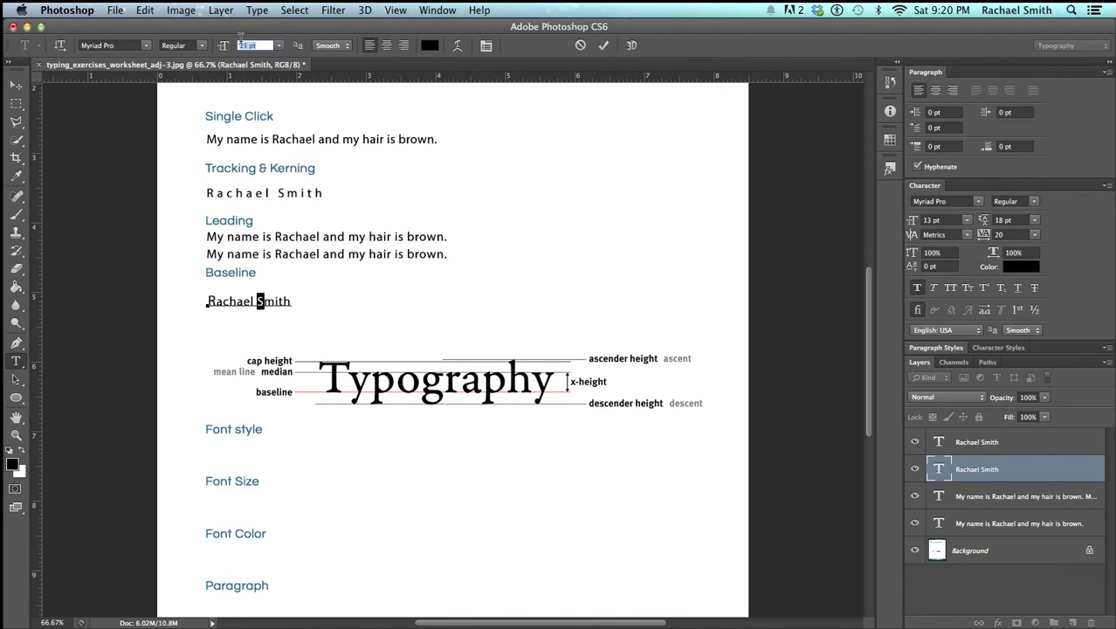
key("super+Return")
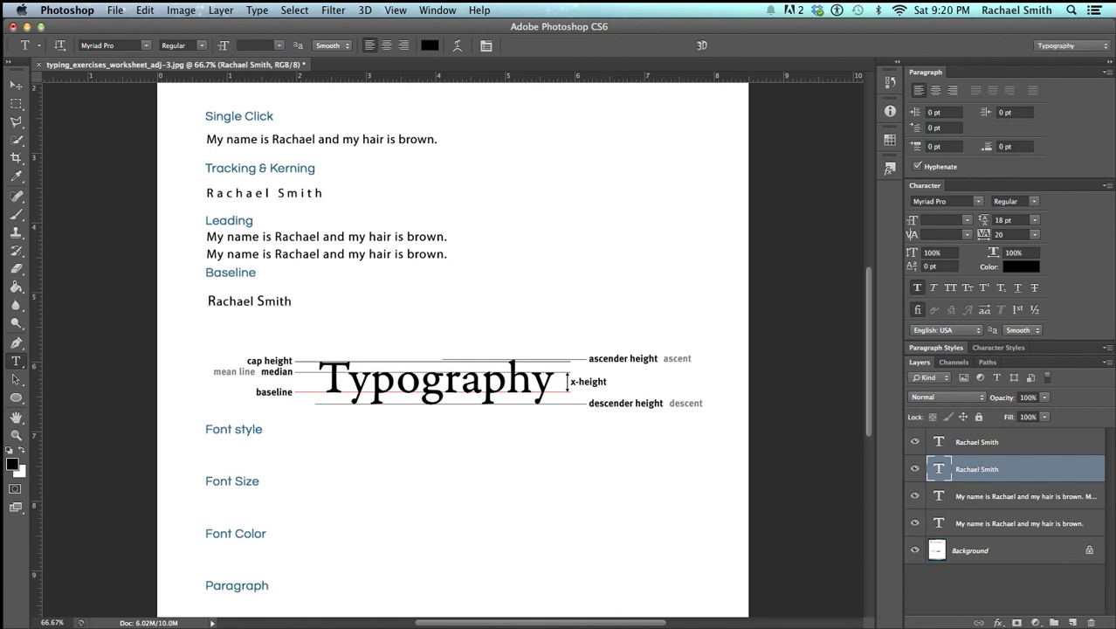
Make the first name's initial bold and enlarge it to 20 pt
left_click(212, 302)
left_click_drag(214, 302, 207, 302)
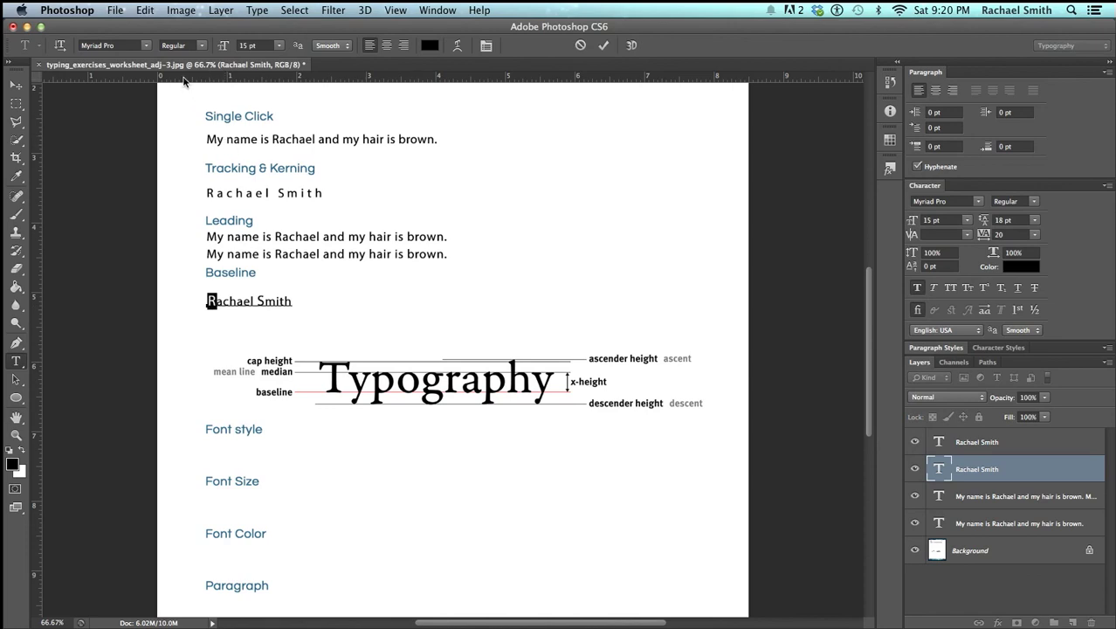
left_click(199, 45)
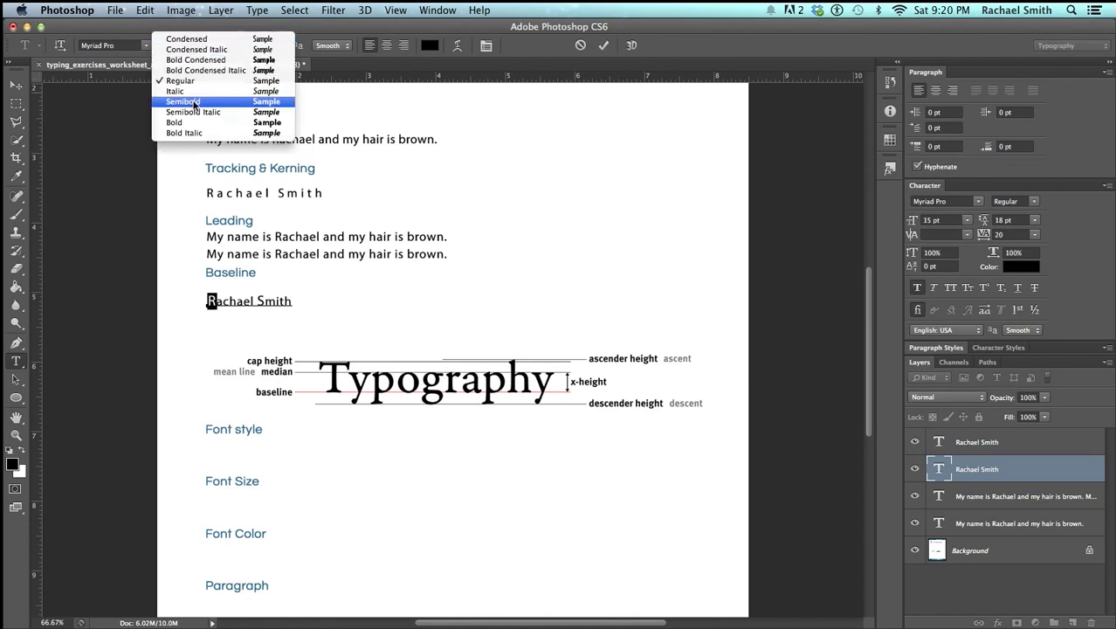
left_click(193, 123)
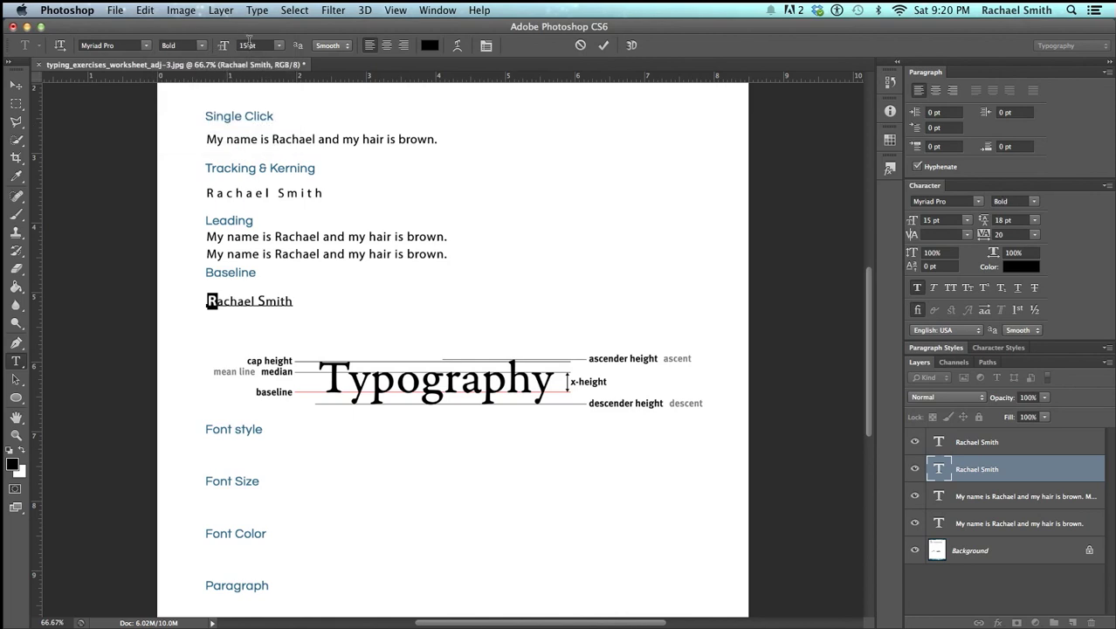
left_click(223, 46)
left_click_drag(224, 46, 227, 45)
key("ctrl+Return")
Make the surname's initial bold at 20 pt and commit the text
left_click(259, 302)
left_click_drag(260, 302, 271, 302)
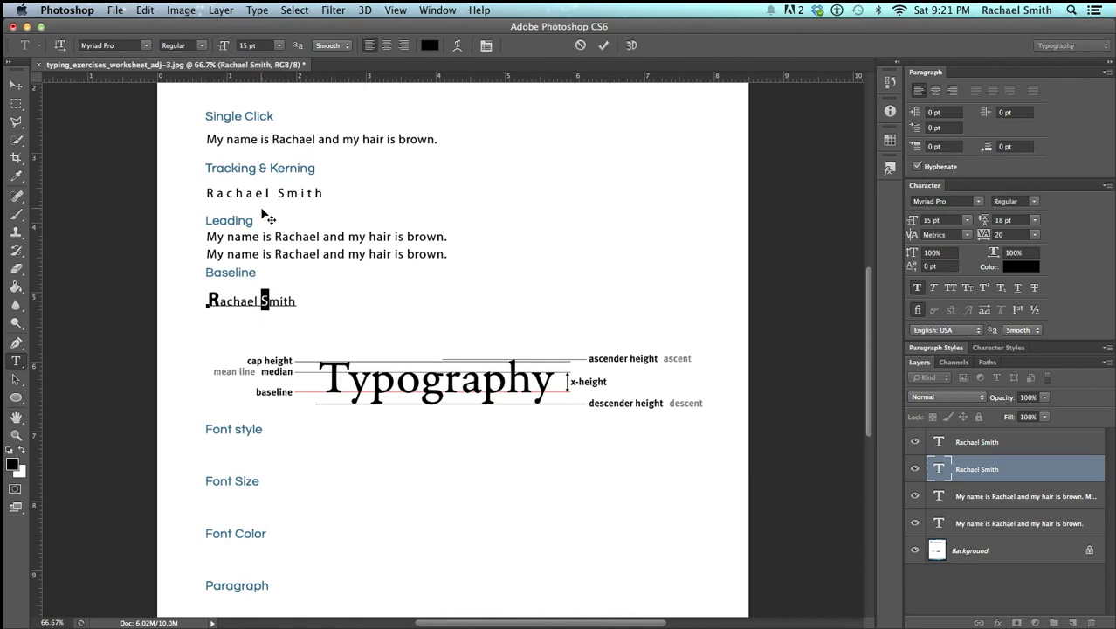
left_click(201, 47)
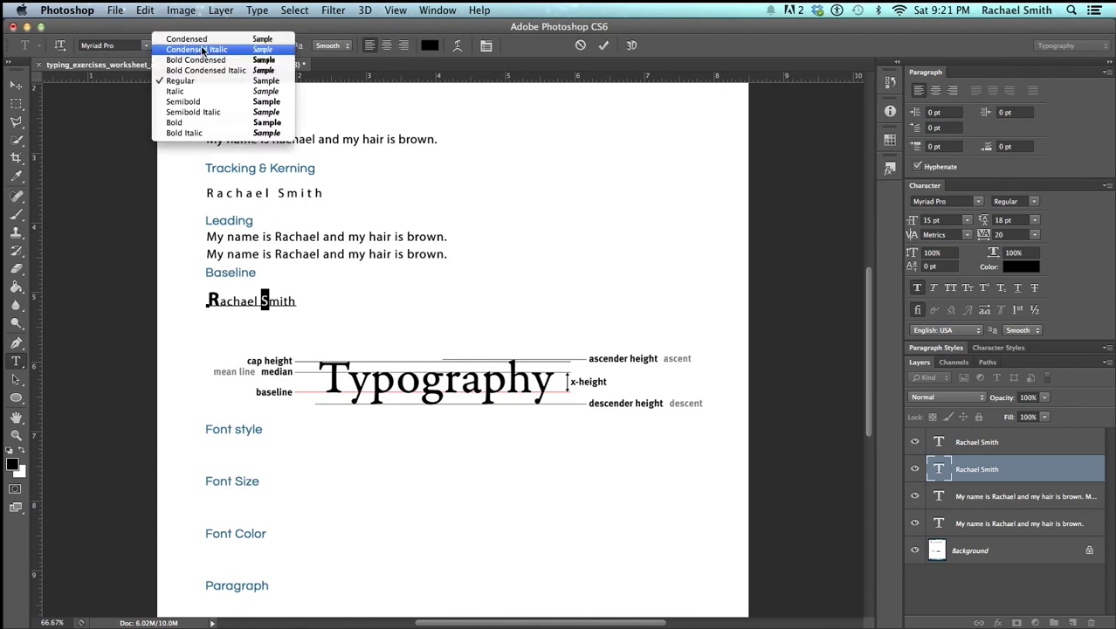
left_click(208, 123)
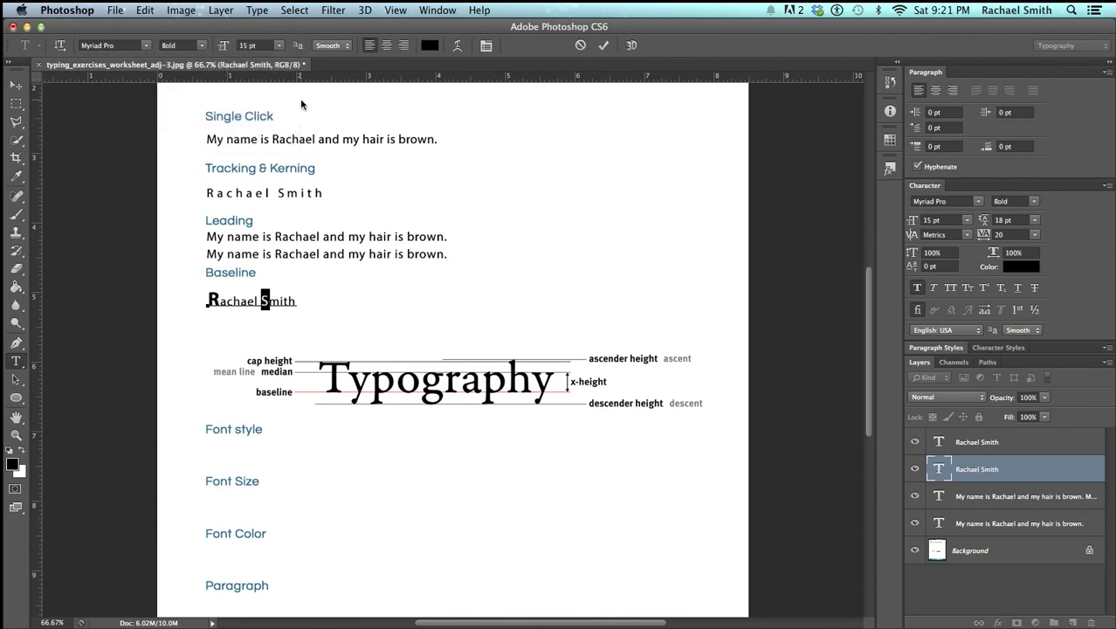
left_click(252, 45)
type("20")
key("Return")
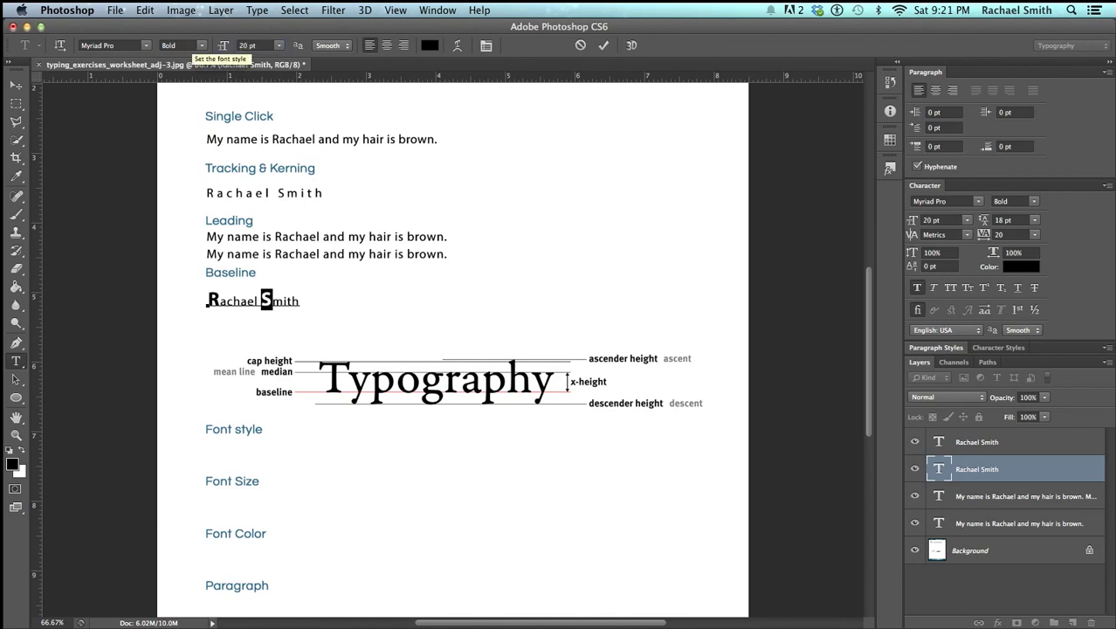
key("super+Return")
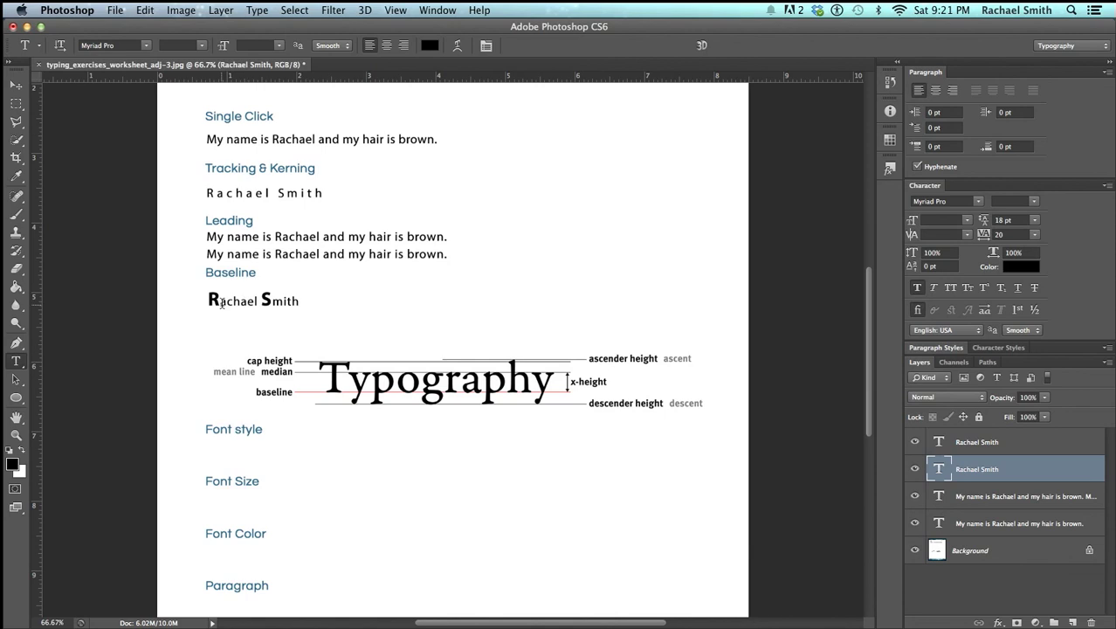
Give the lowercase letters of both names a 4 pt baseline shift
left_click_drag(221, 302, 258, 302)
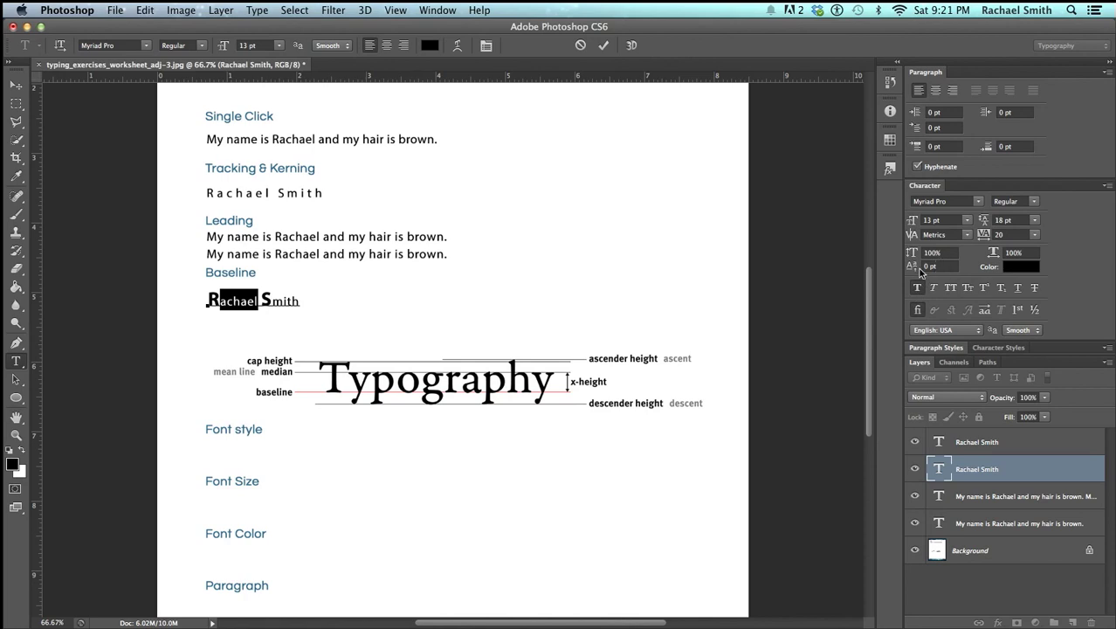
left_click(929, 266)
type("4")
key("Return")
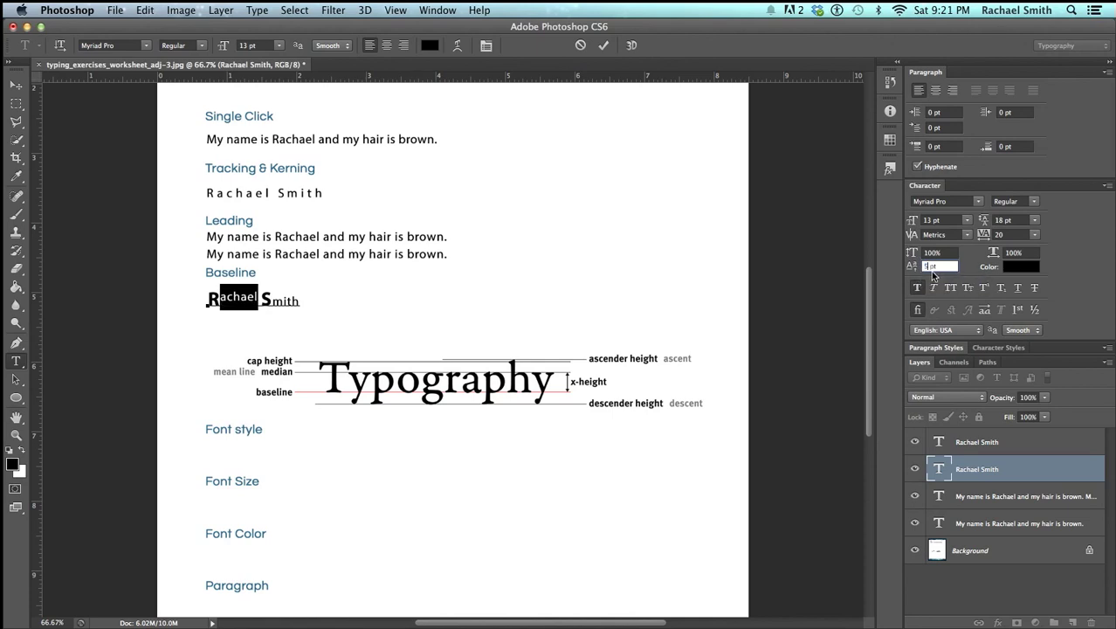
key("BackSpace")
type("4")
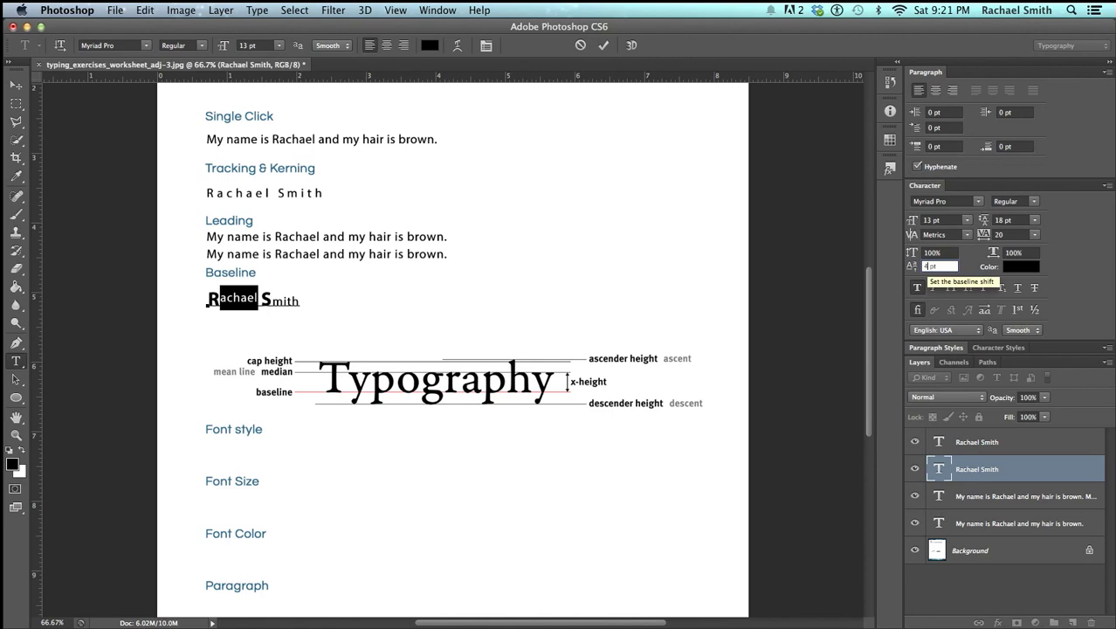
key("Return")
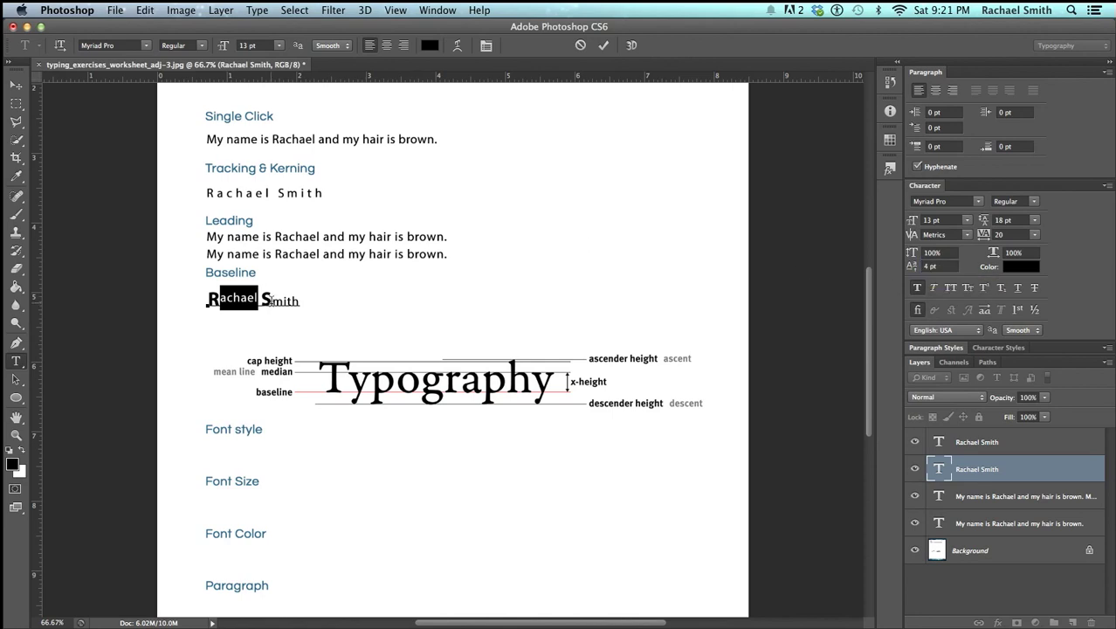
left_click_drag(272, 300, 308, 302)
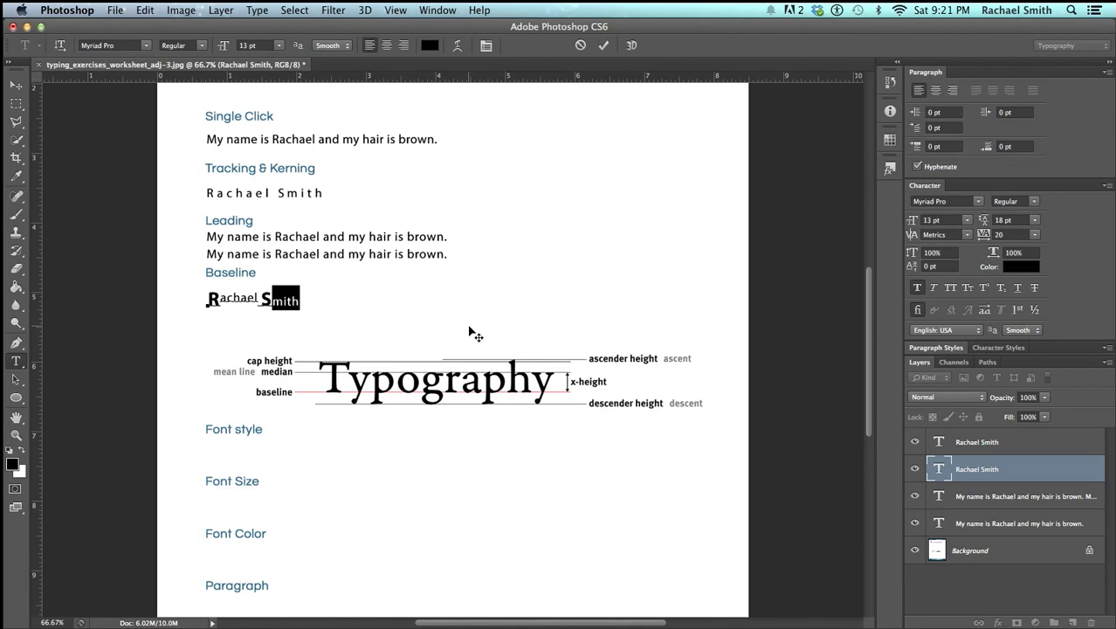
left_click(943, 266)
type("4")
key("Return")
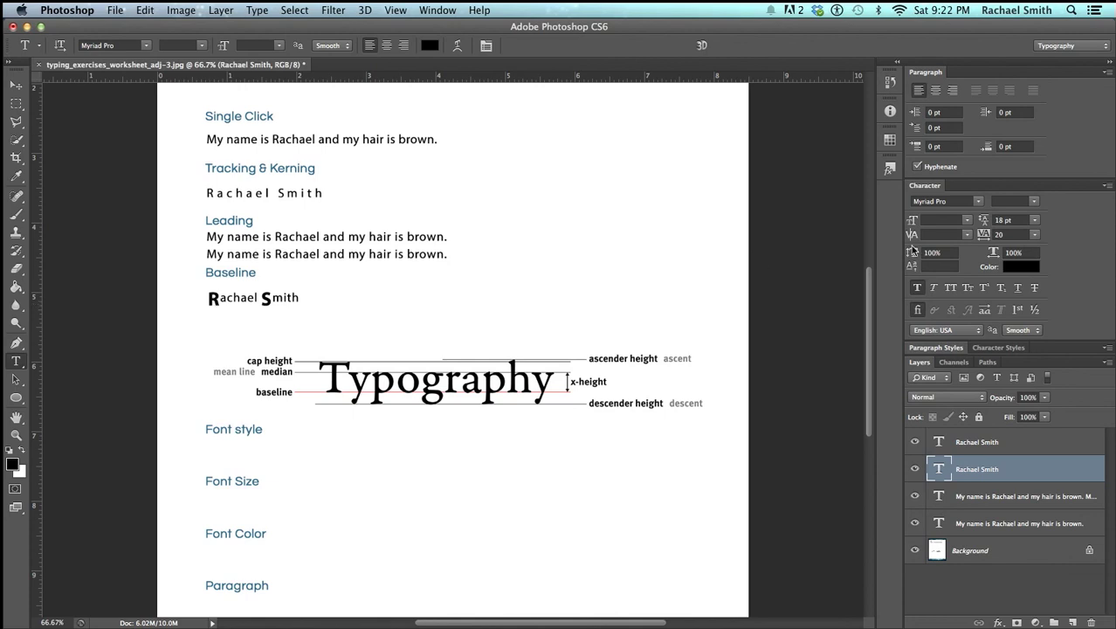
Shift both bold capitals up 2 pt off the baseline and commit
left_click_drag(220, 300, 200, 298)
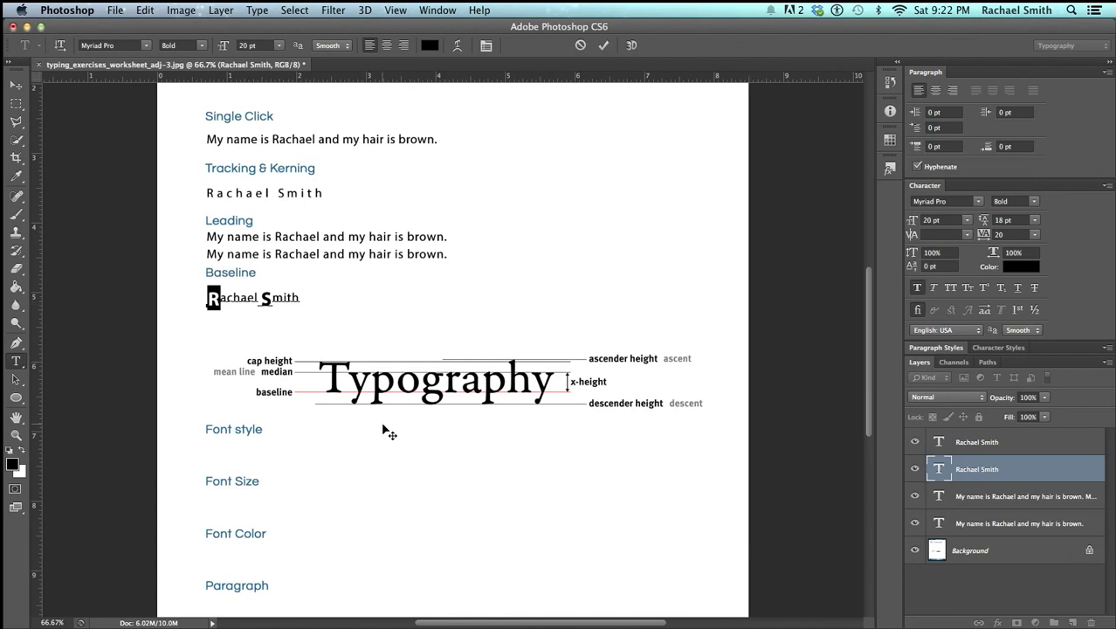
key("alt+shift+Up")
left_click_drag(262, 297, 272, 298)
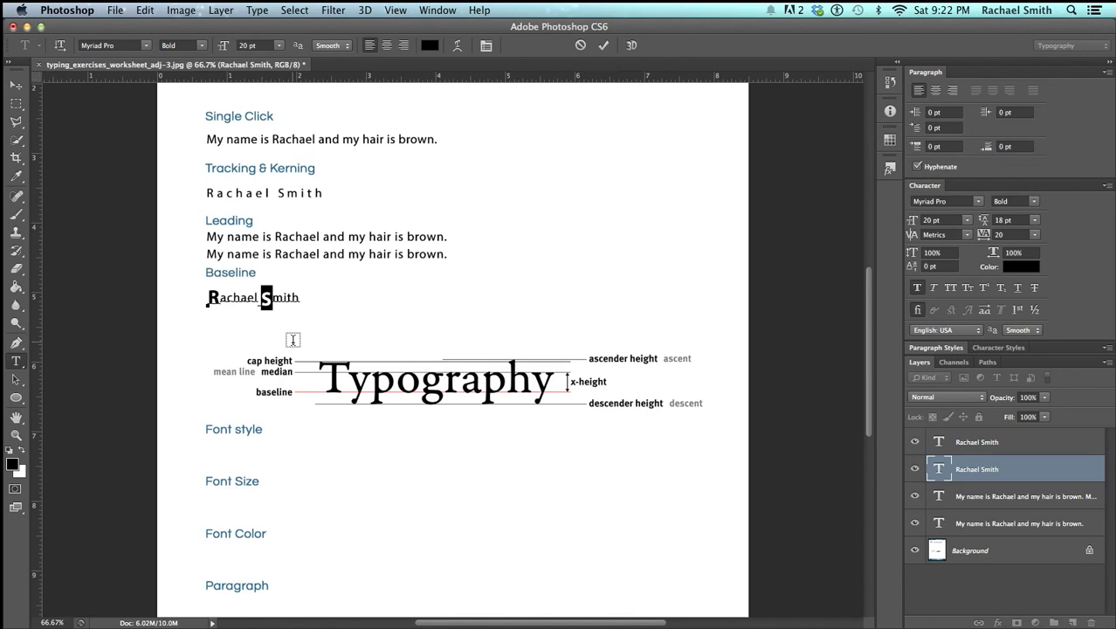
key("alt+shift+Up")
left_click(297, 350)
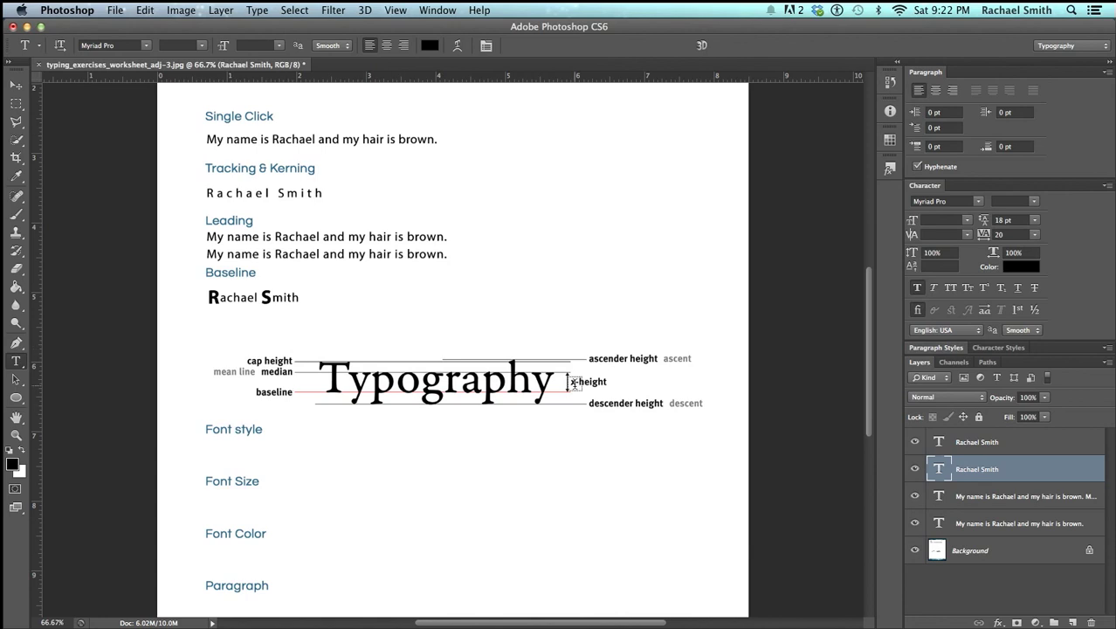
scroll(558, 371, "up", 1)
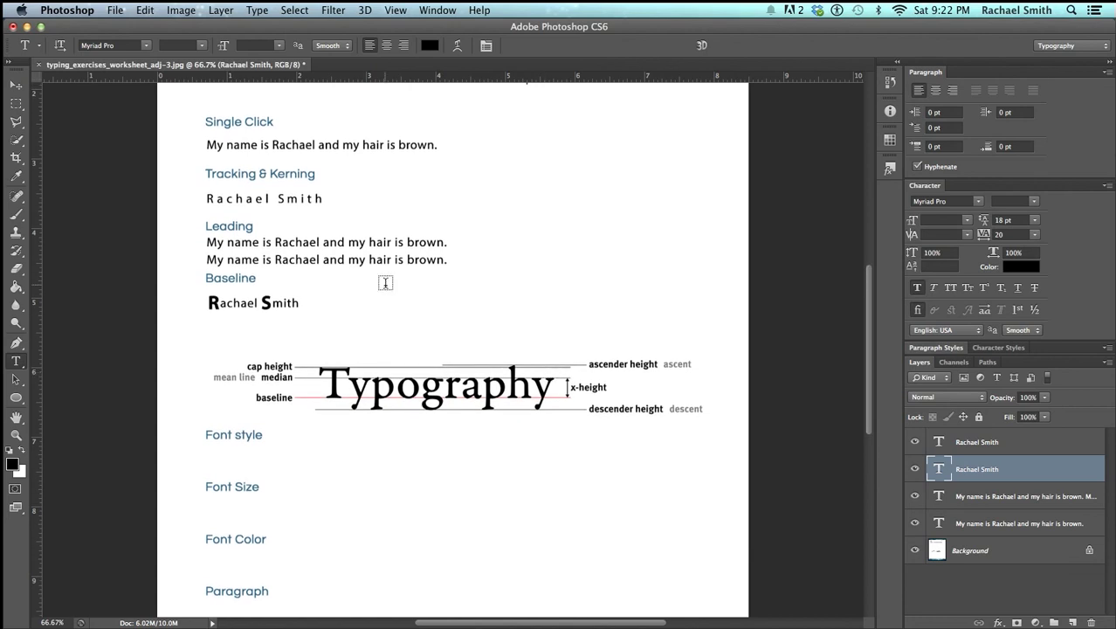